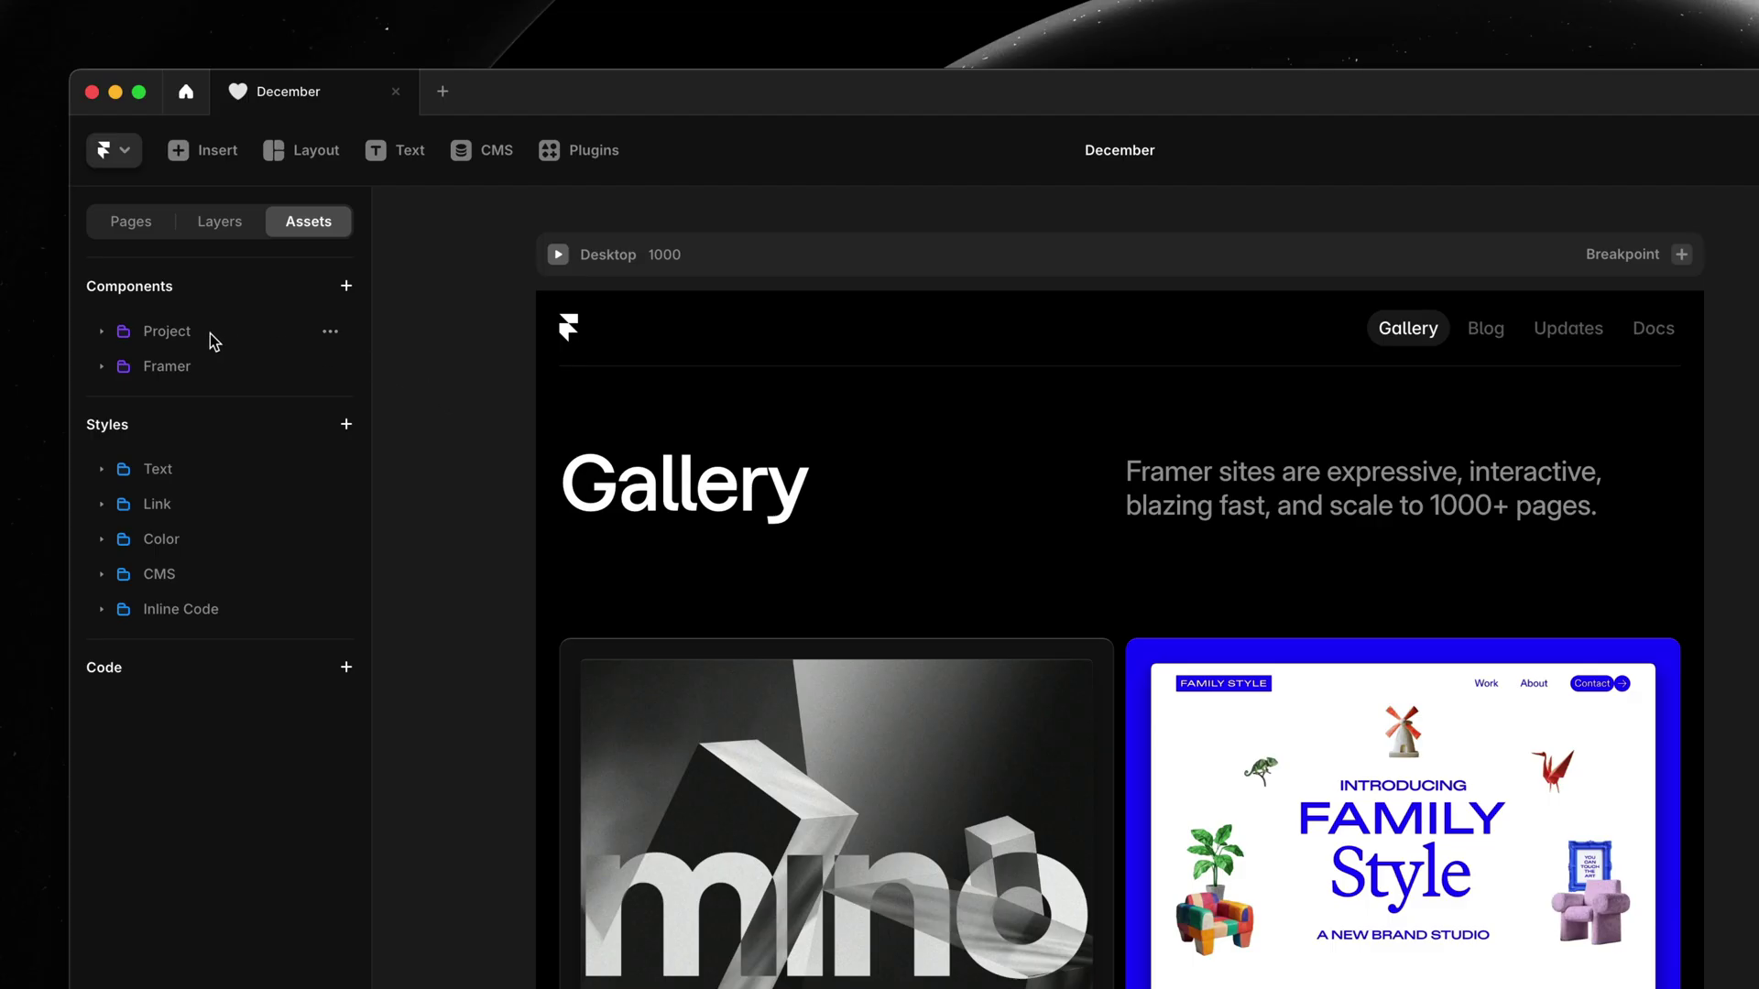
- Expand the Project folder in Assets to reveal its seven components
click(105, 336)
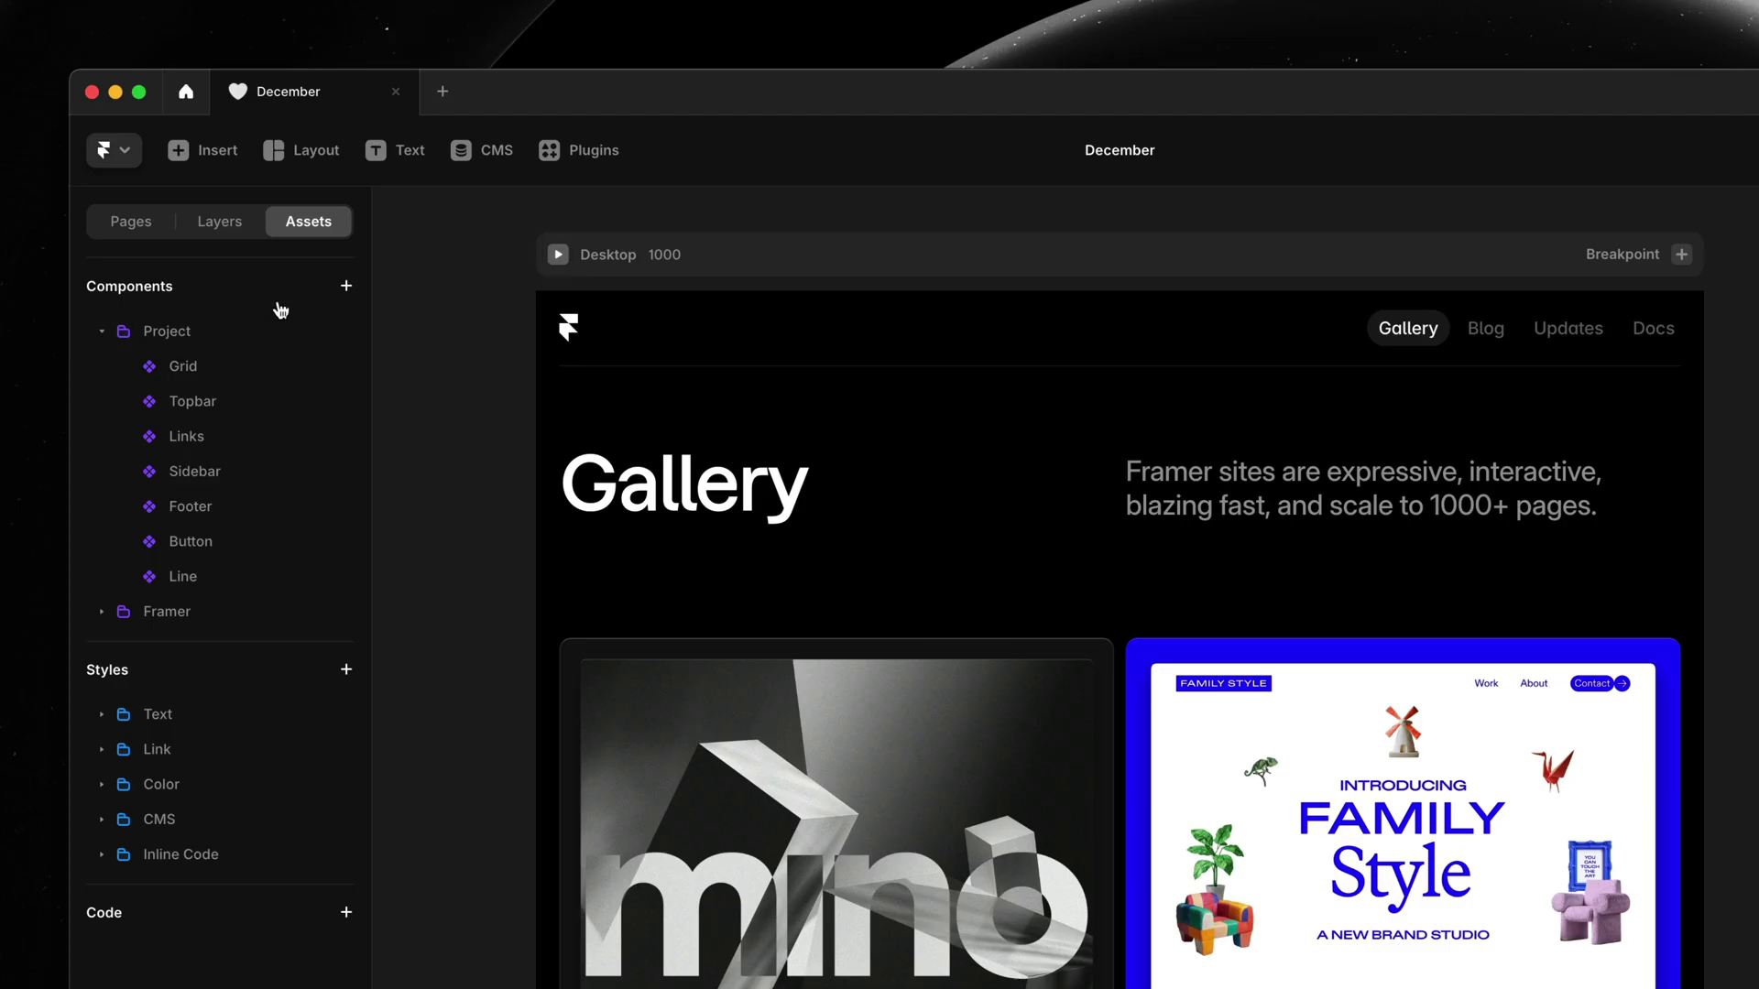
- Create a new components folder named Navigation
click(346, 288)
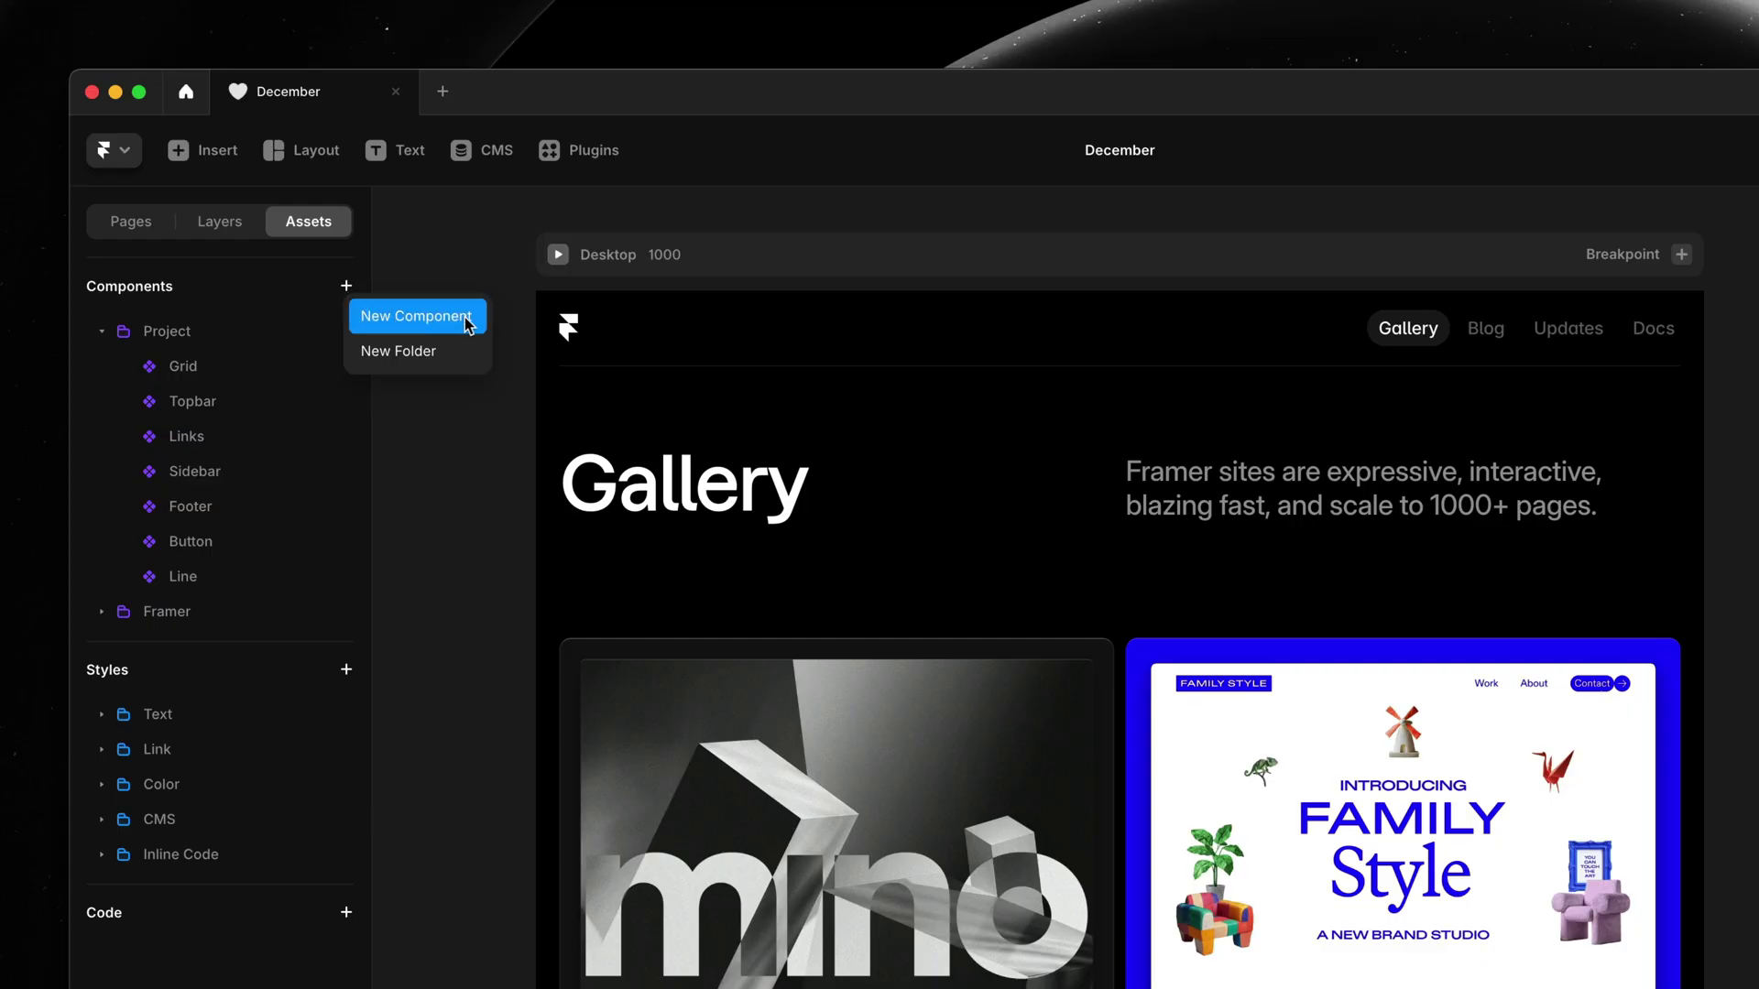
click(466, 356)
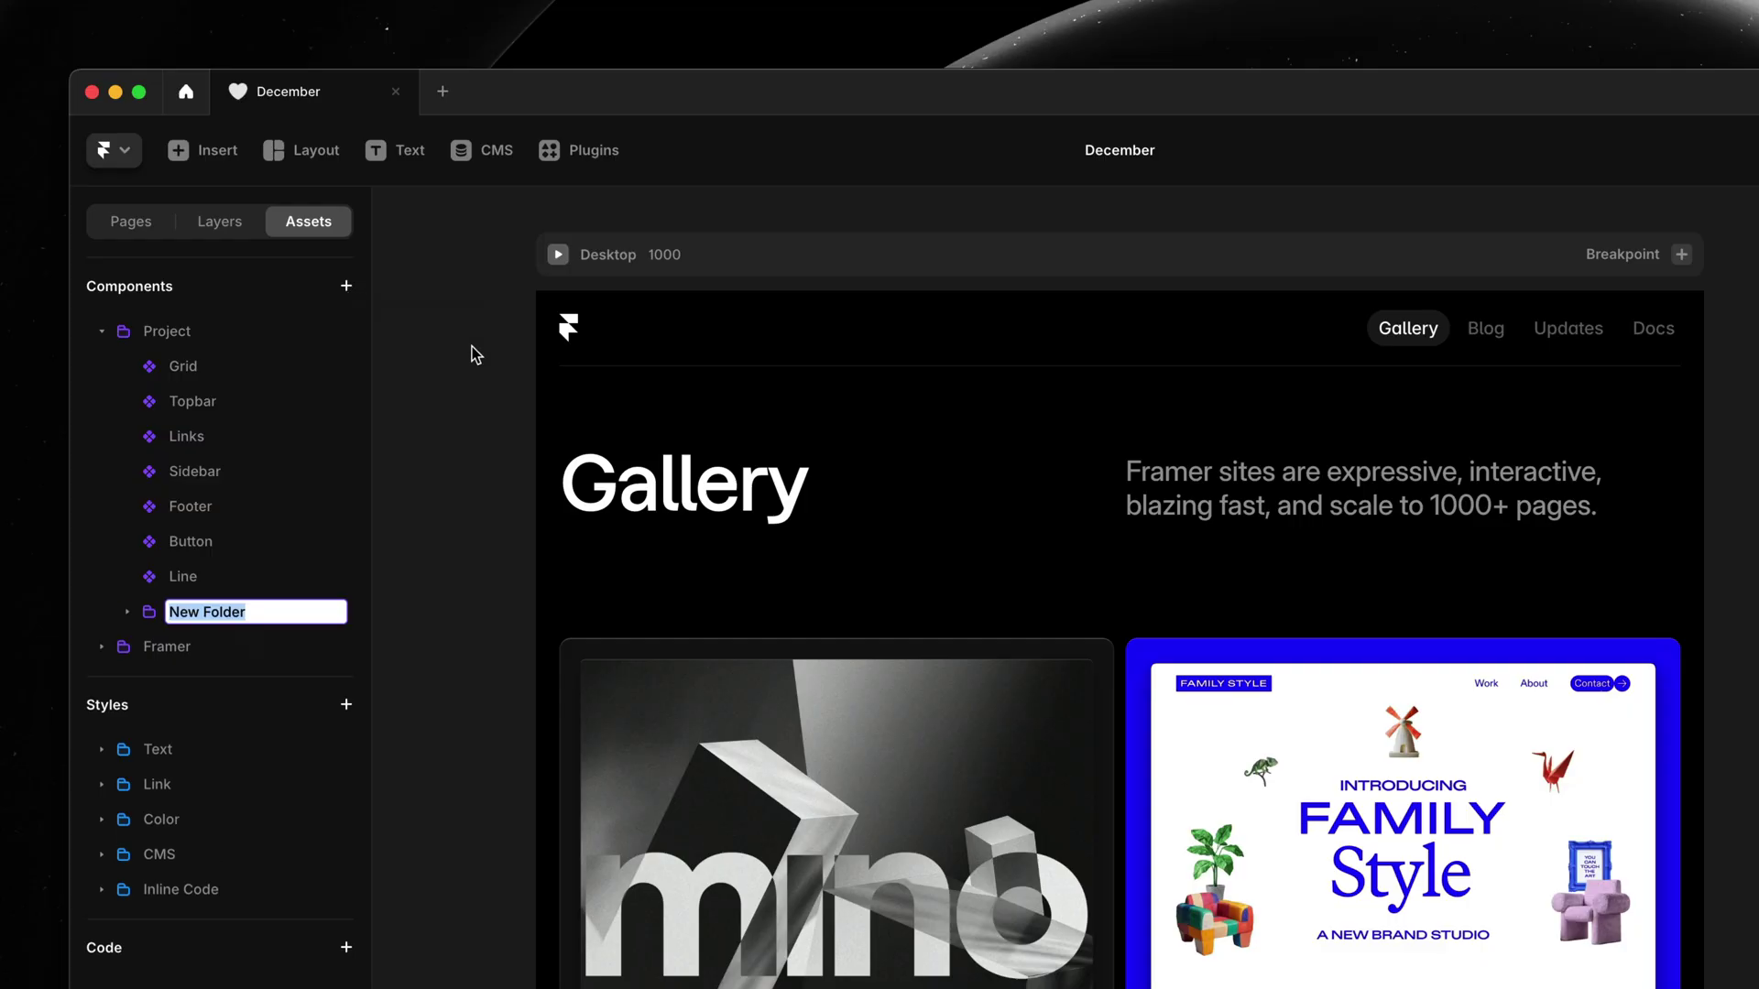
text(Navig)
text(ation)
key(Return)
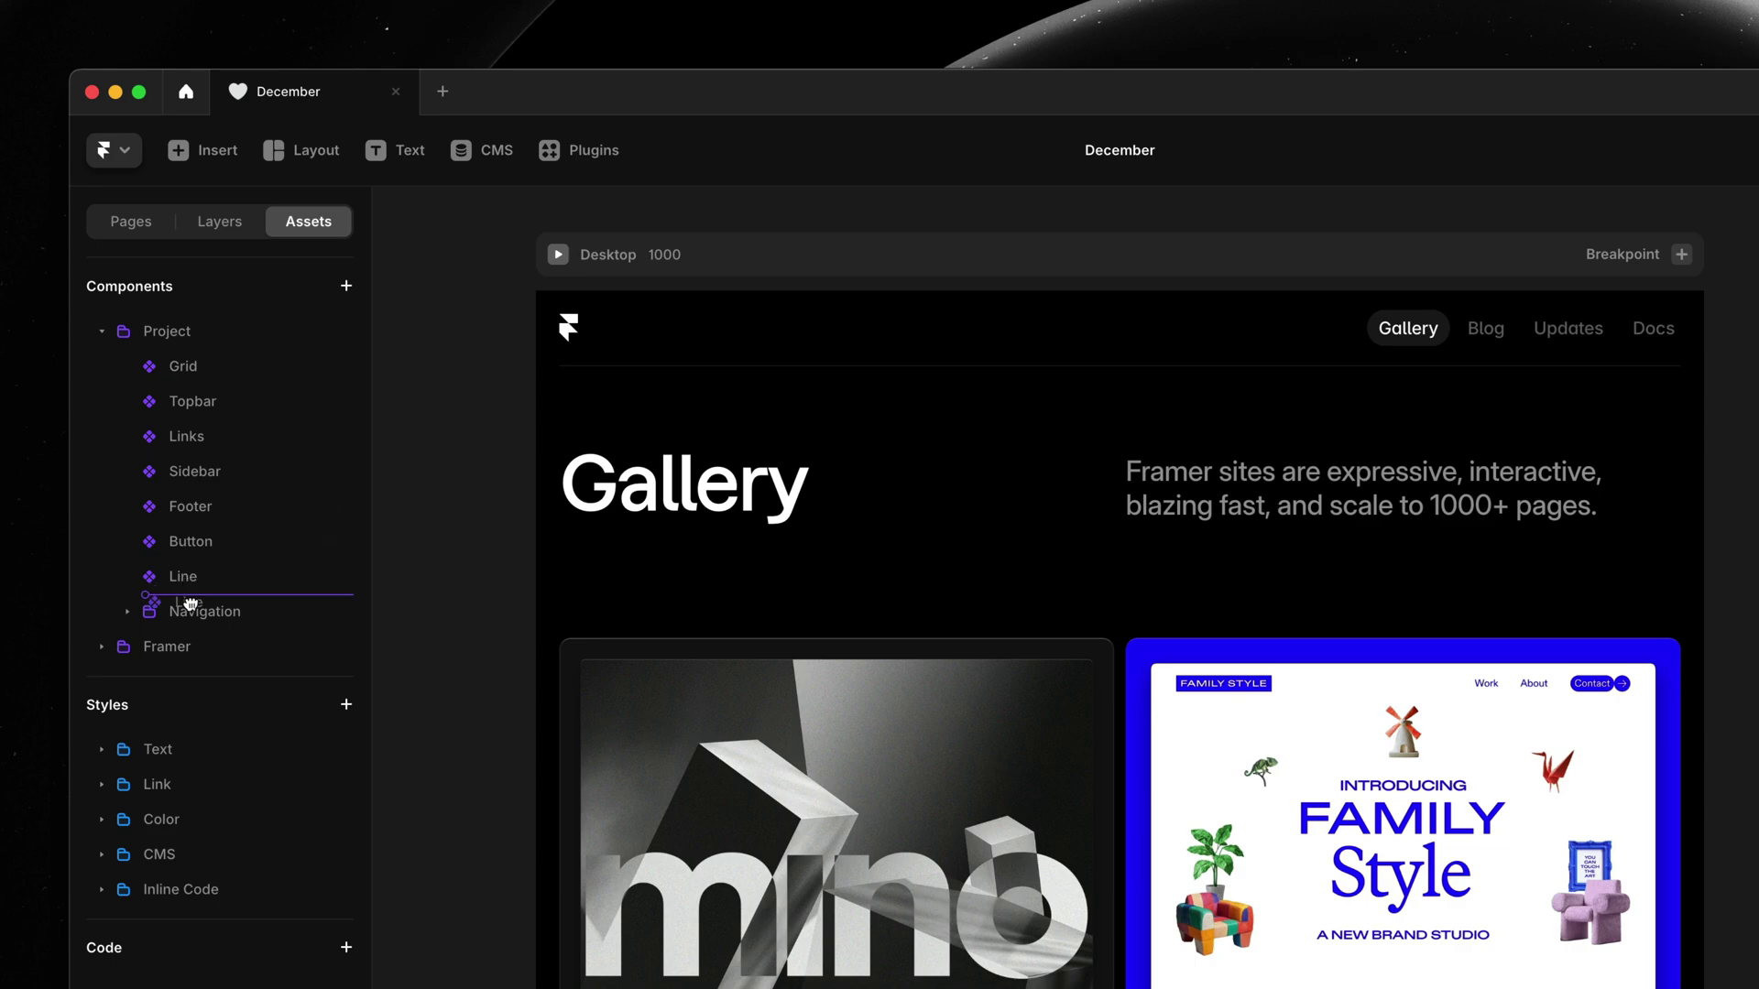
- Move Line, Button, Footer, Sidebar, Links and Topbar into the Navigation folder
drag(185, 583, 179, 612)
drag(181, 543, 185, 577)
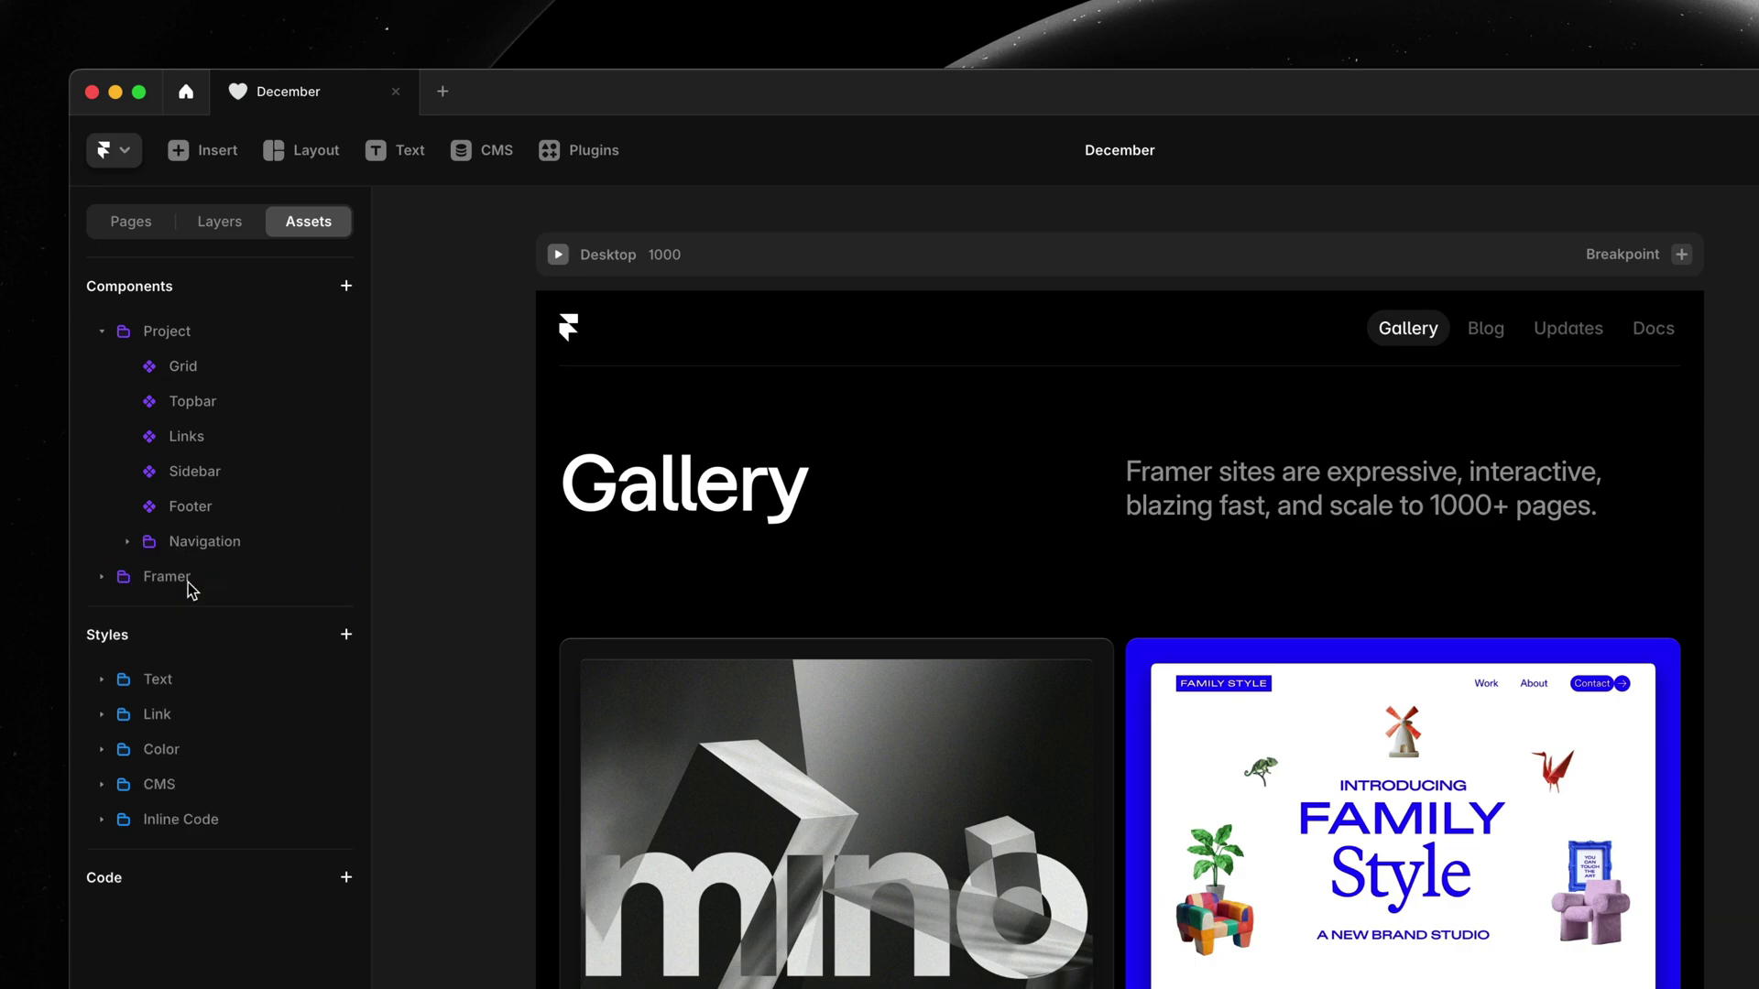
drag(187, 506, 184, 542)
drag(196, 481, 193, 506)
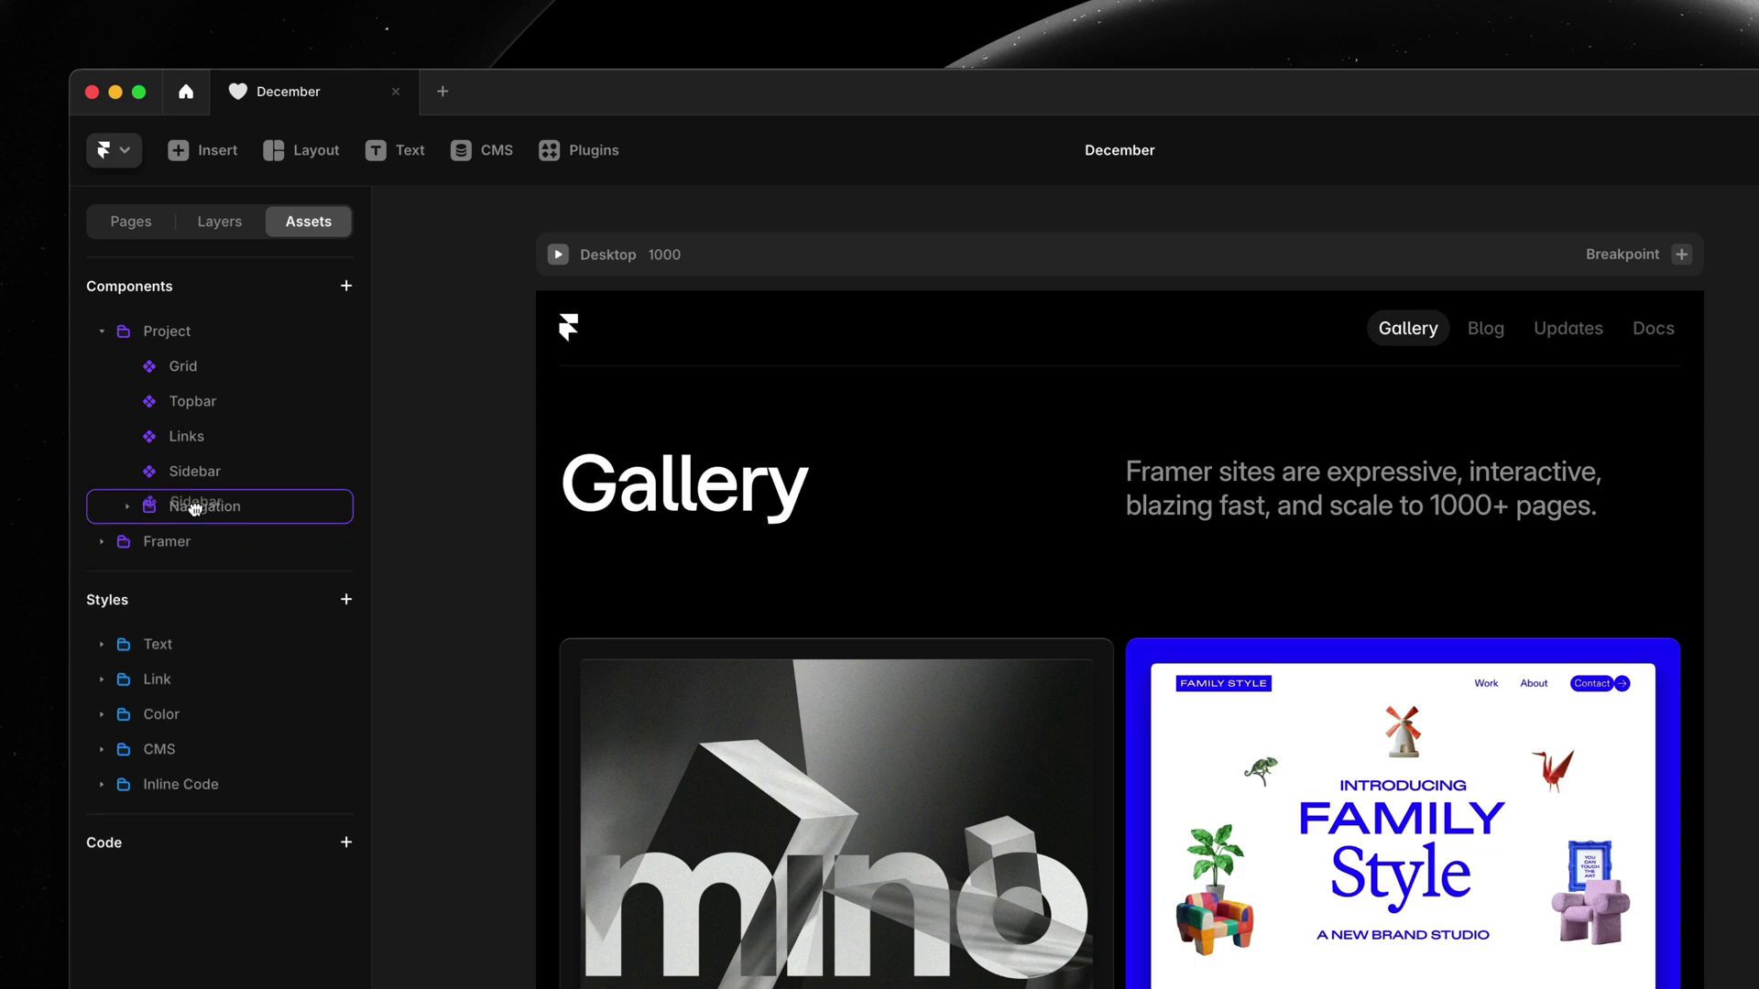
mouse_move(187, 440)
mouse_down()
mouse_move(192, 465)
mouse_move(191, 435)
mouse_up()
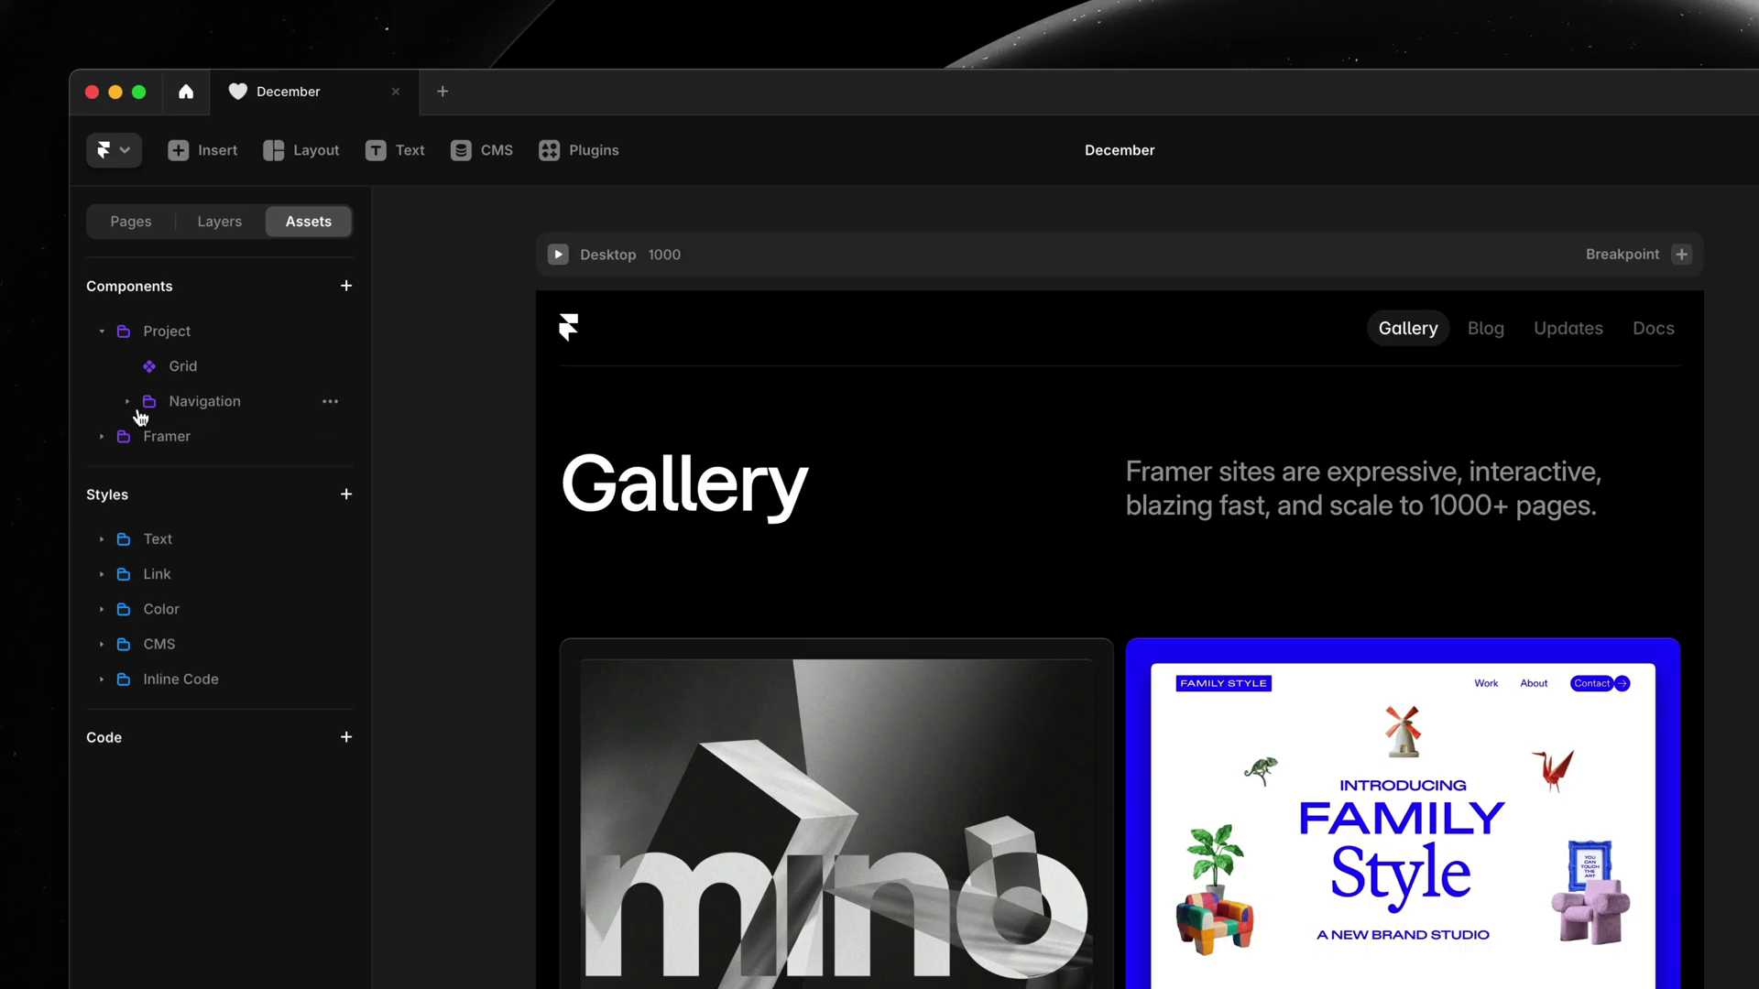
- Expand Navigation and create a new components folder named Docs
click(205, 402)
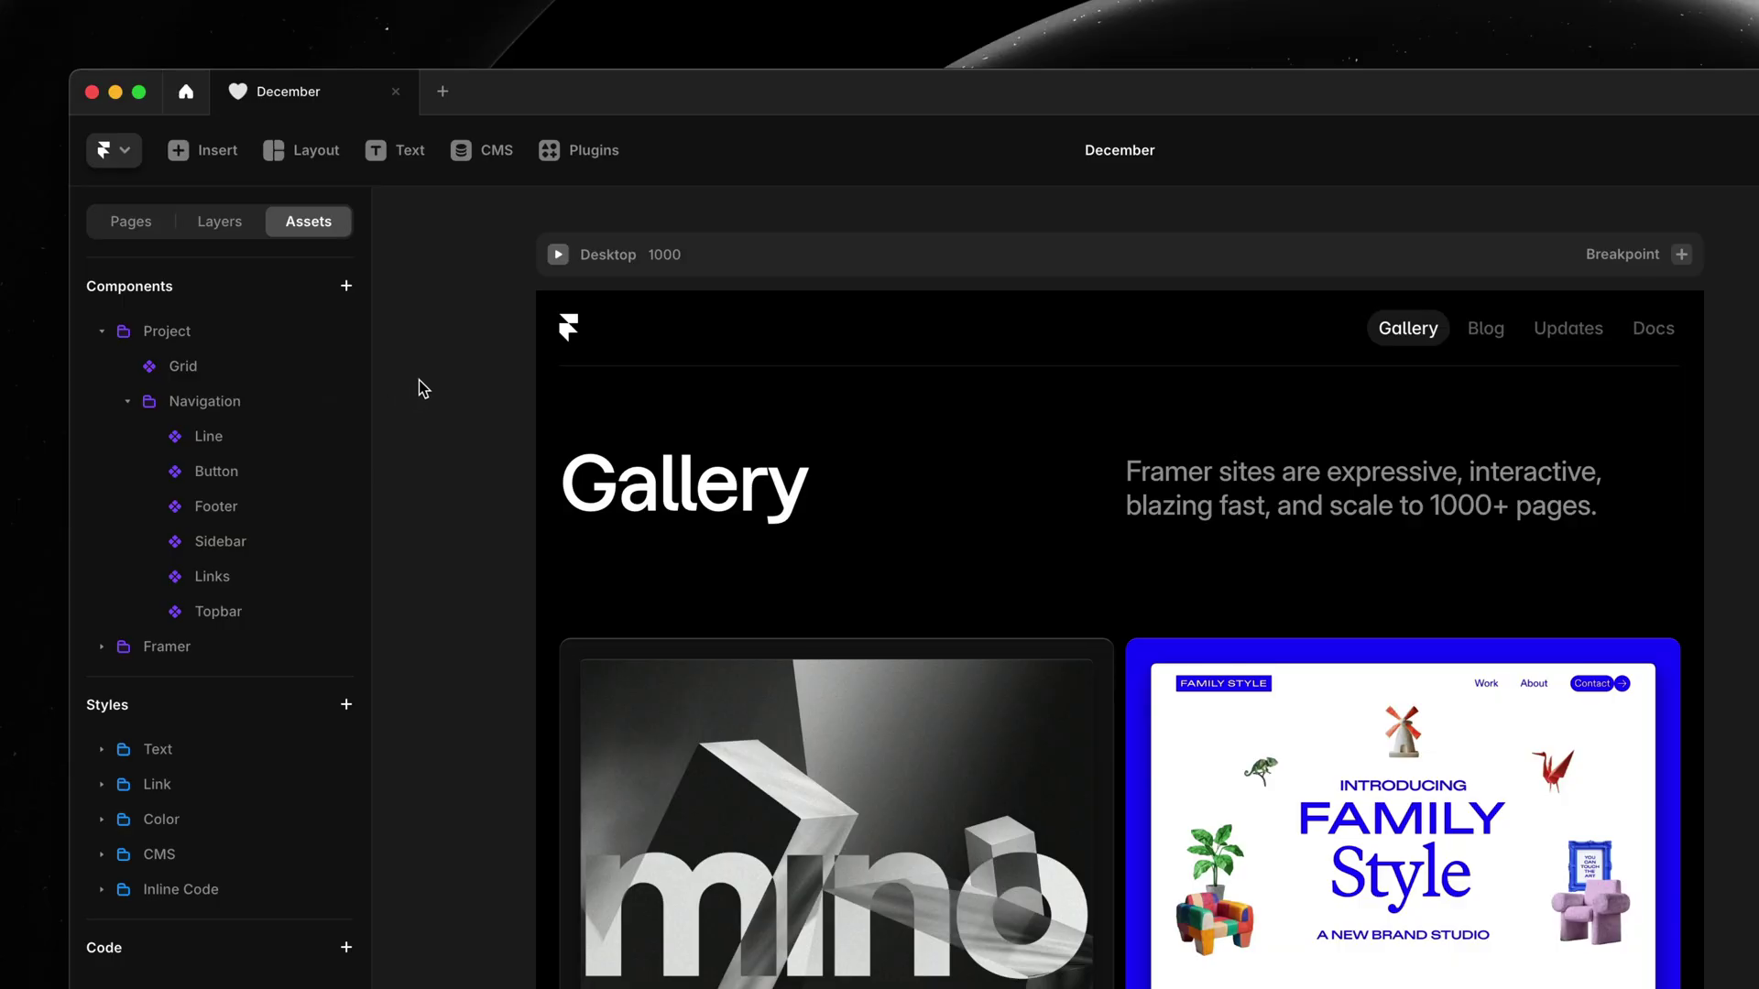
click(346, 286)
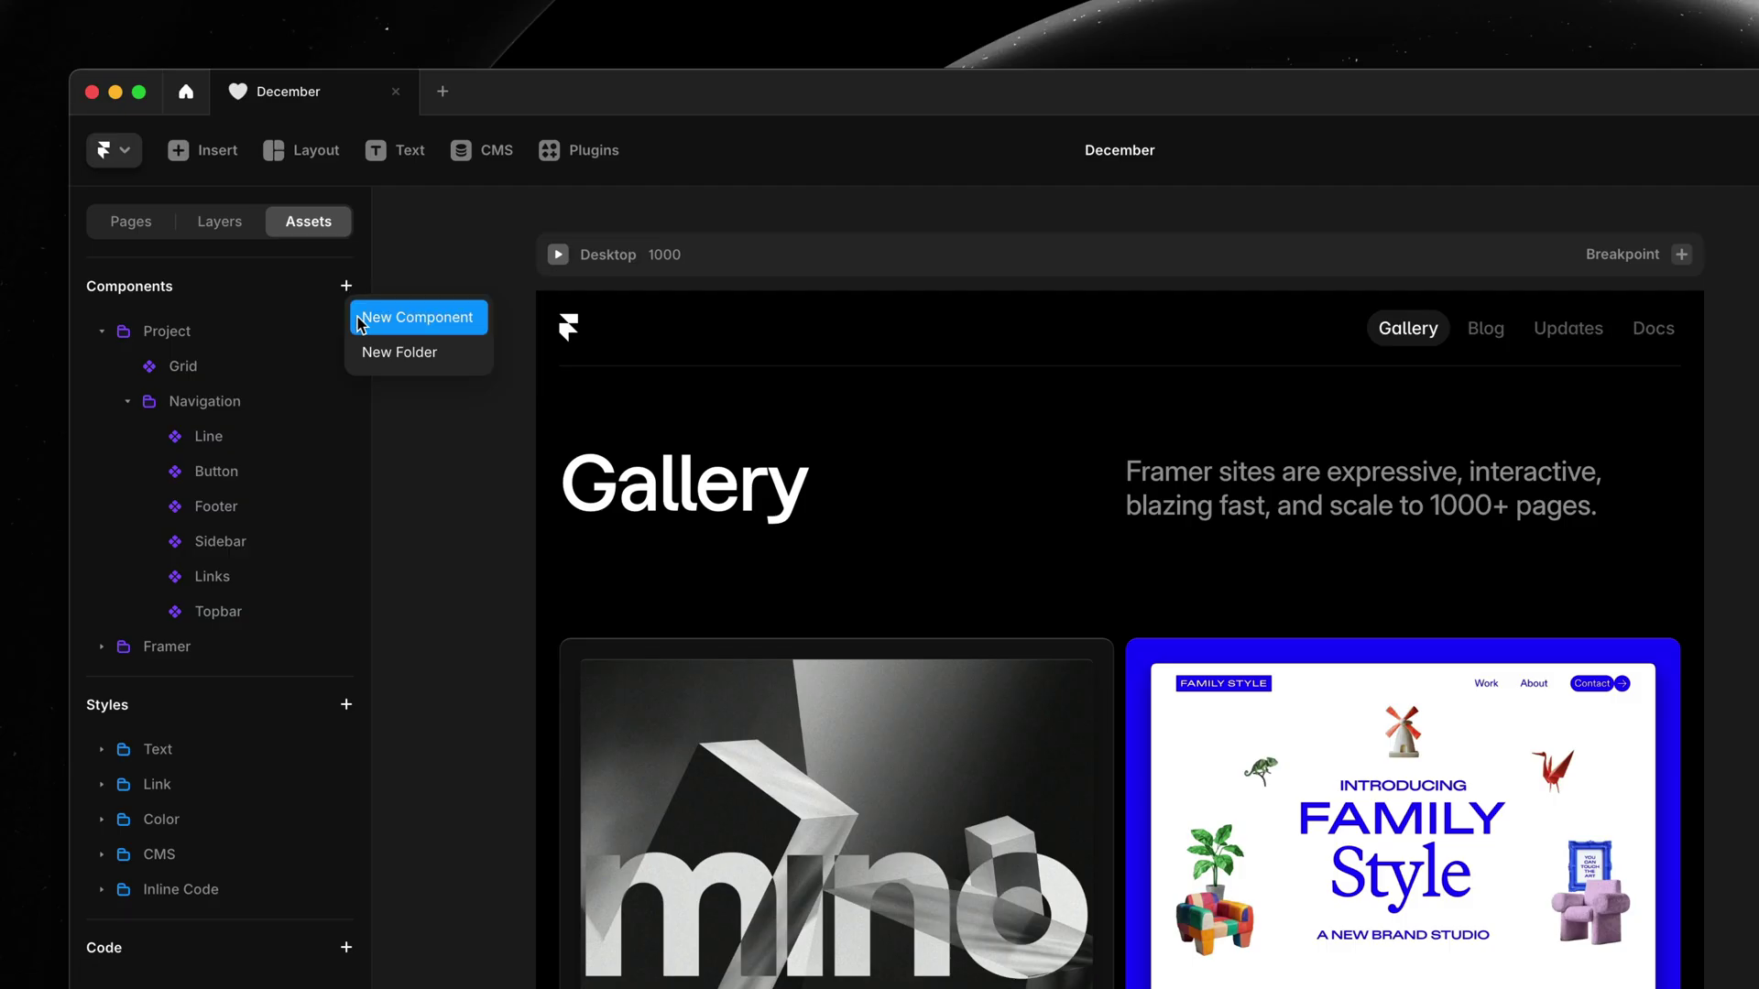
click(436, 356)
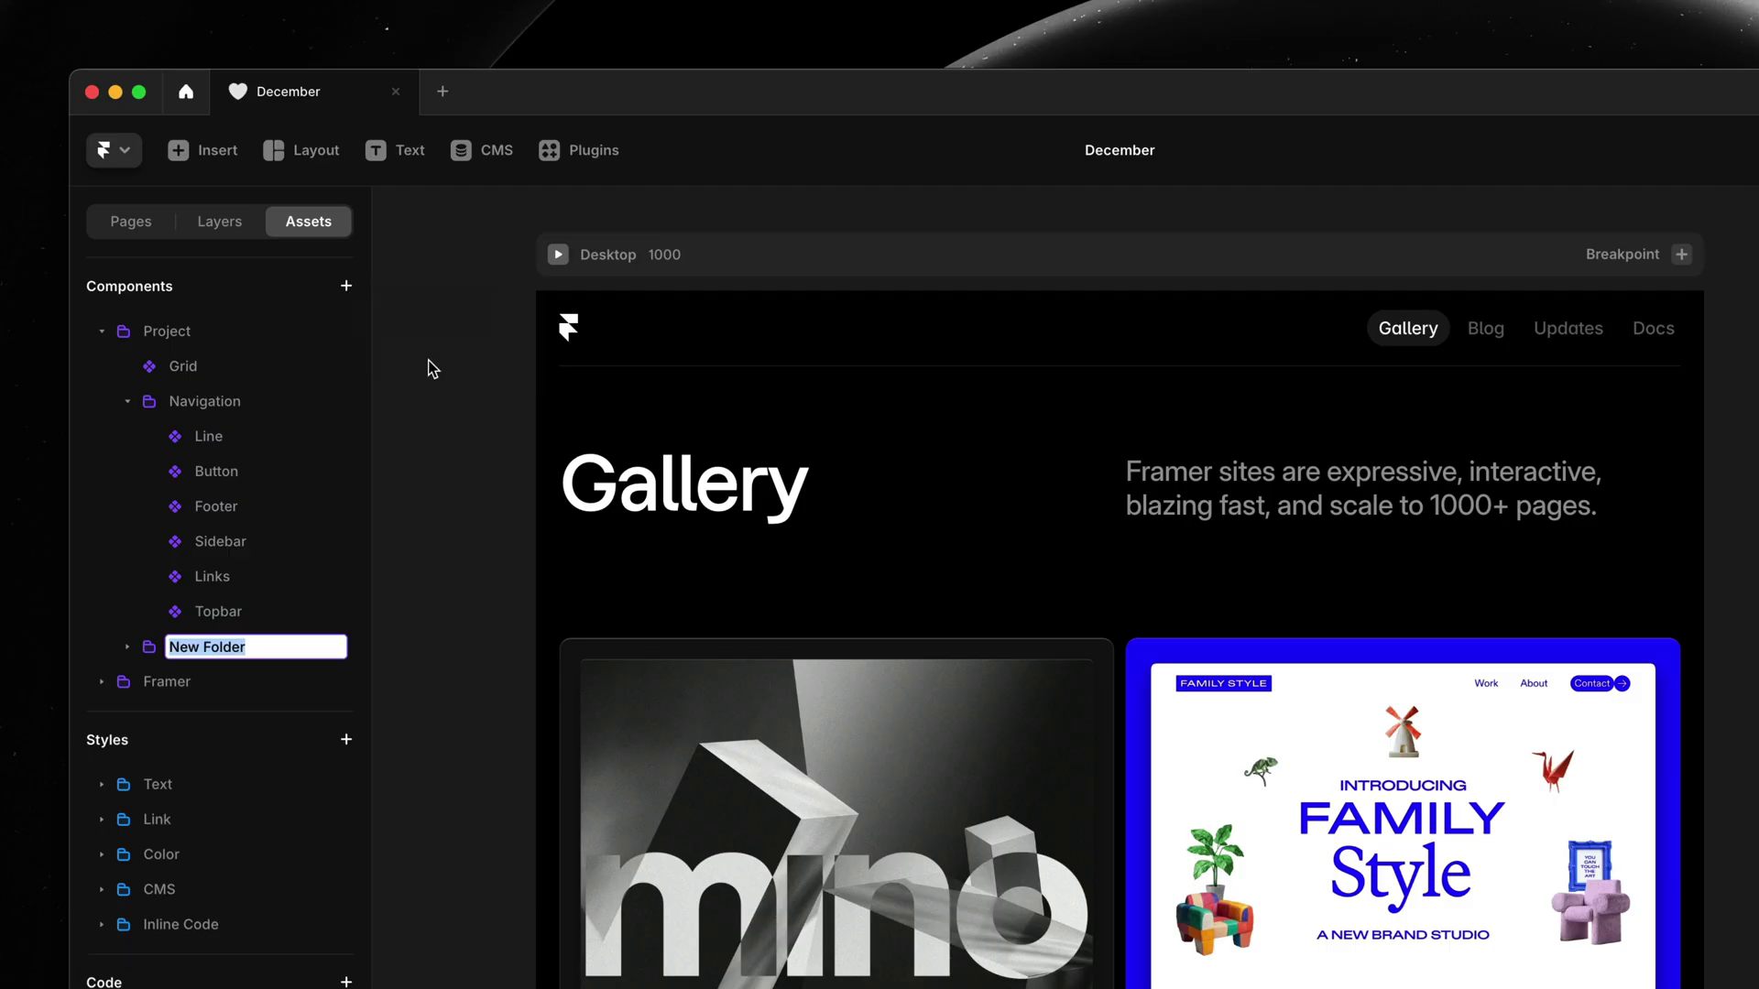
text(Docs)
key(Return)
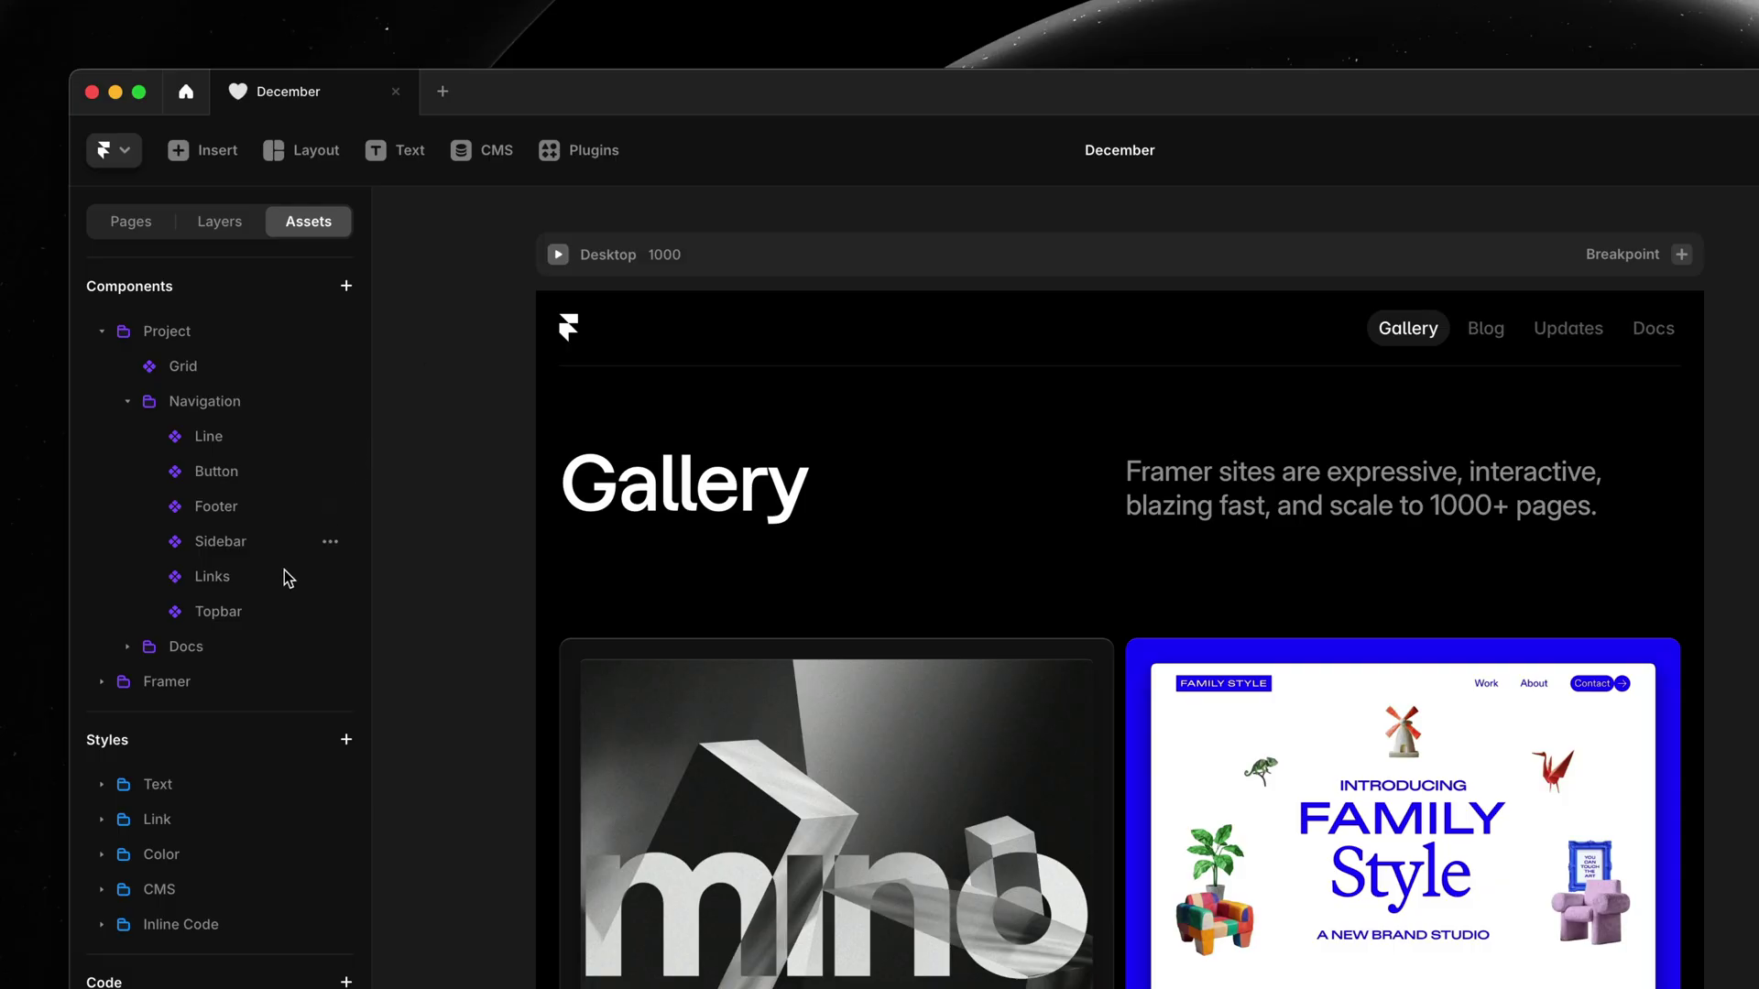
- Move Sidebar into Docs, then collapse the Docs and Navigation folders
mouse_move(211, 576)
mouse_move(203, 550)
mouse_down()
mouse_move(178, 643)
mouse_move(248, 434)
mouse_up()
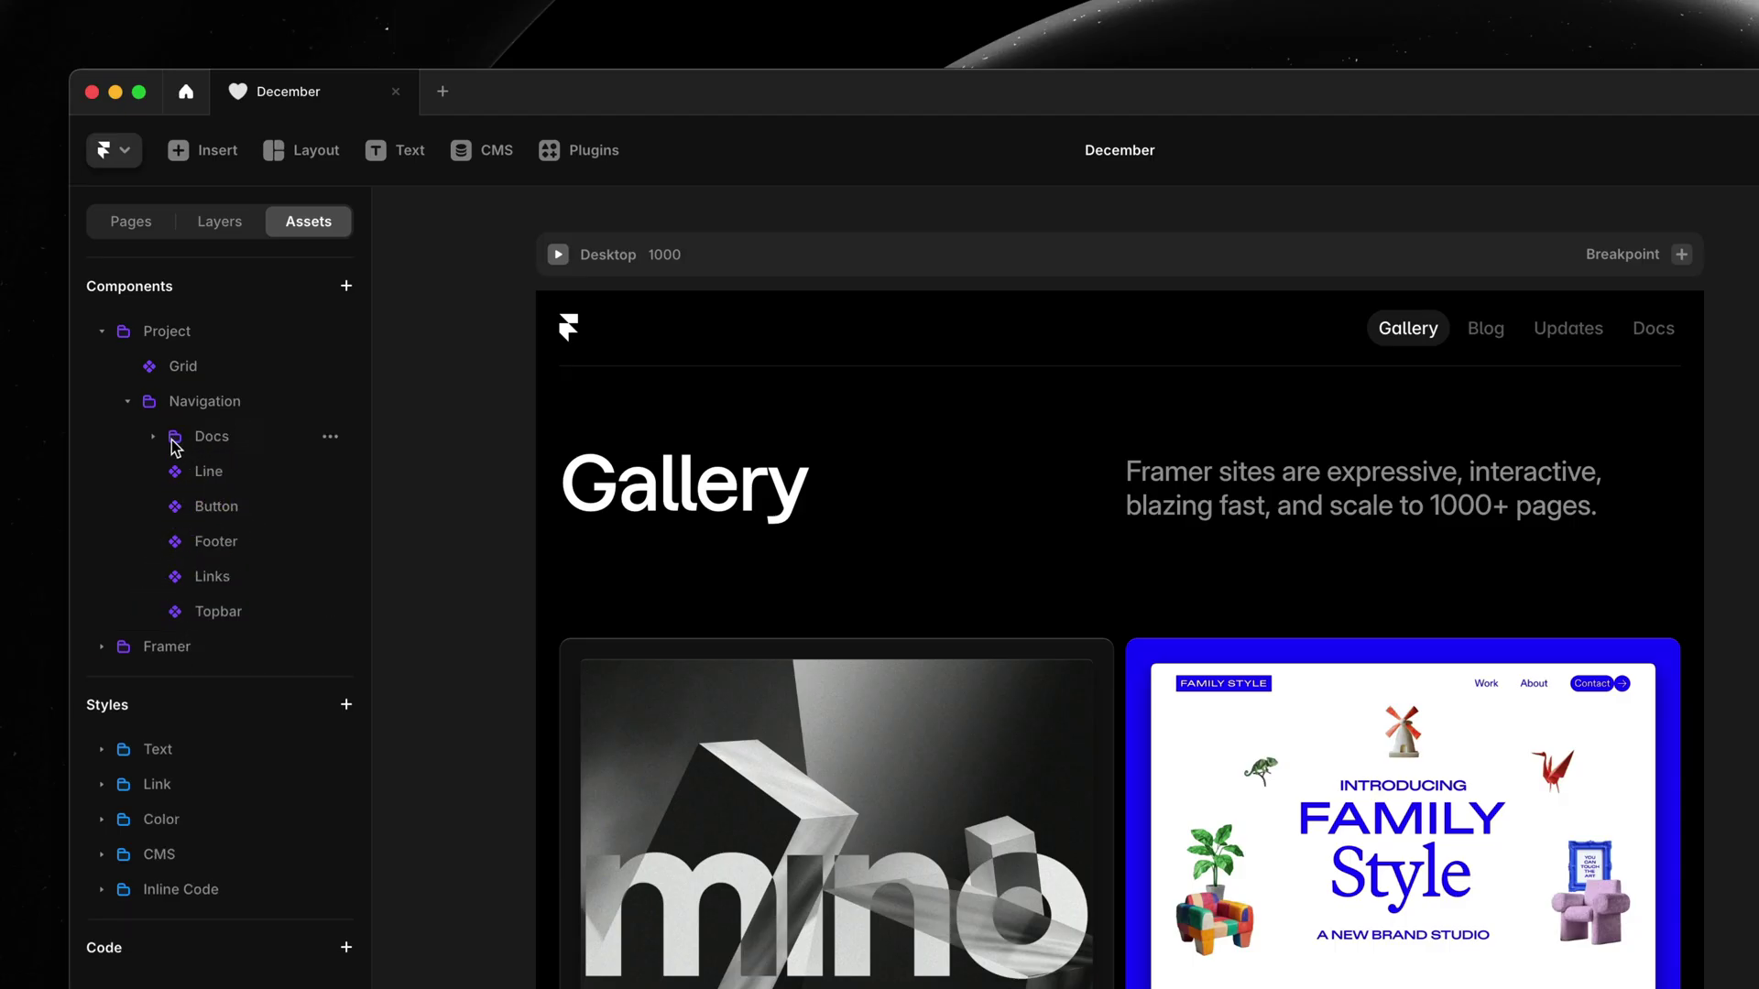
click(153, 437)
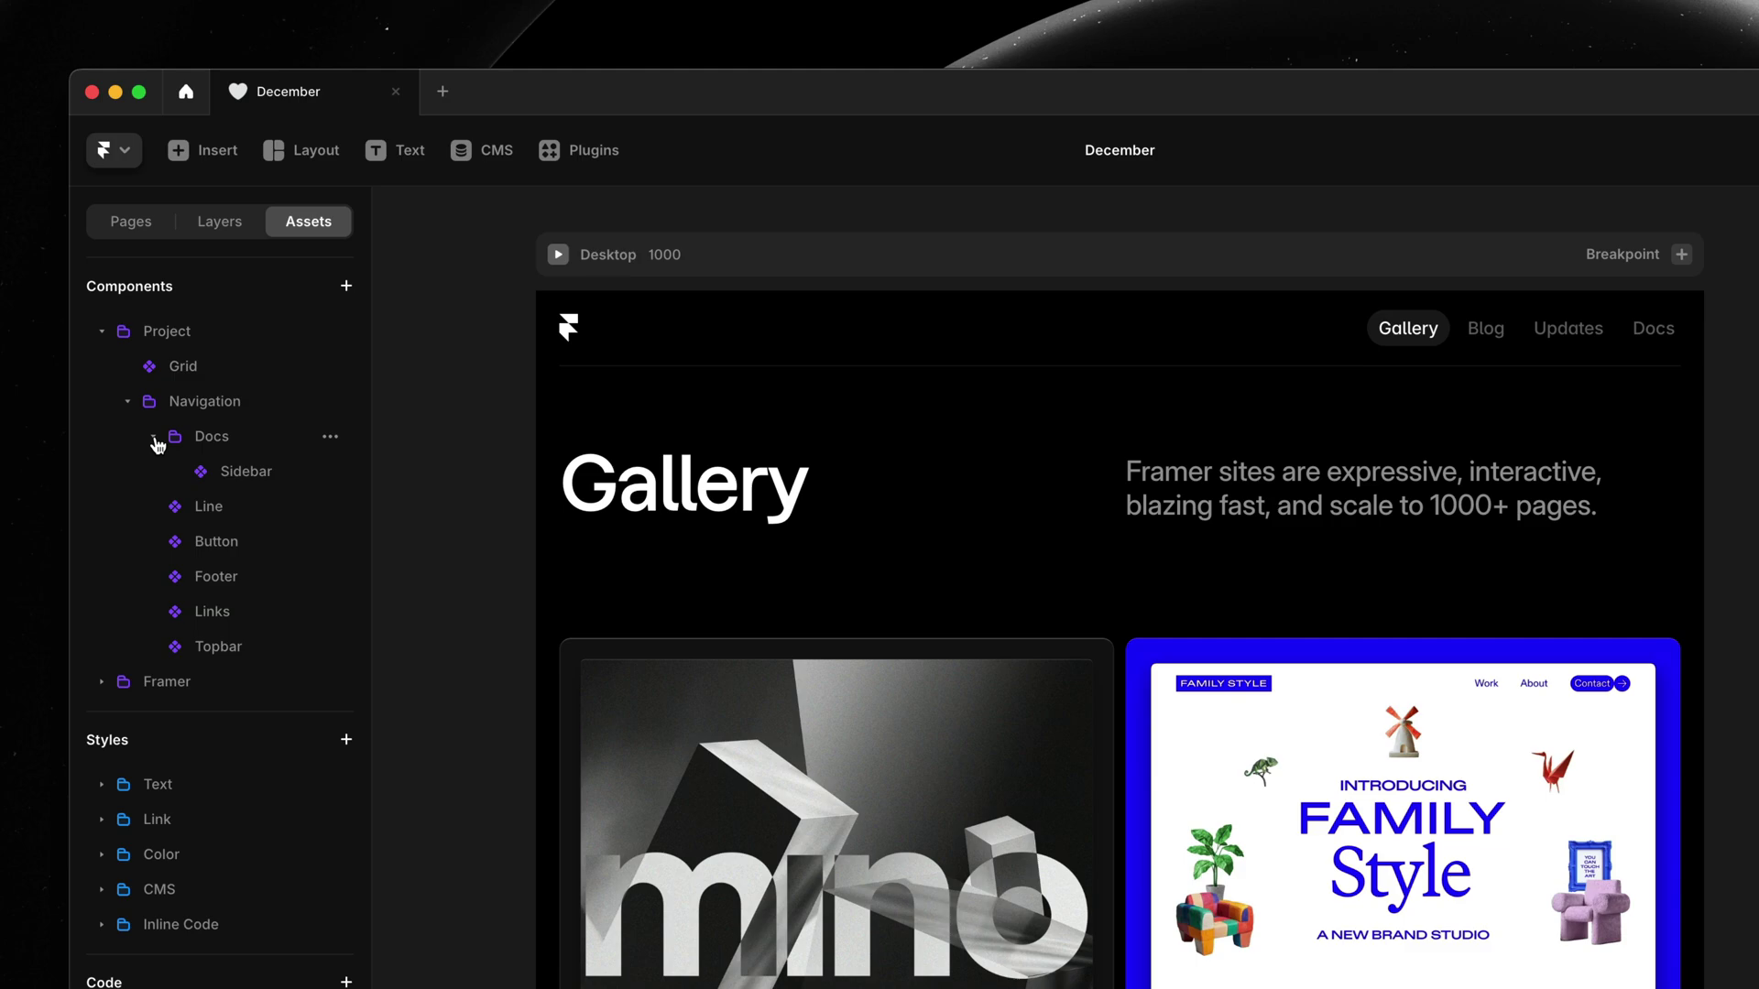
click(155, 439)
click(153, 437)
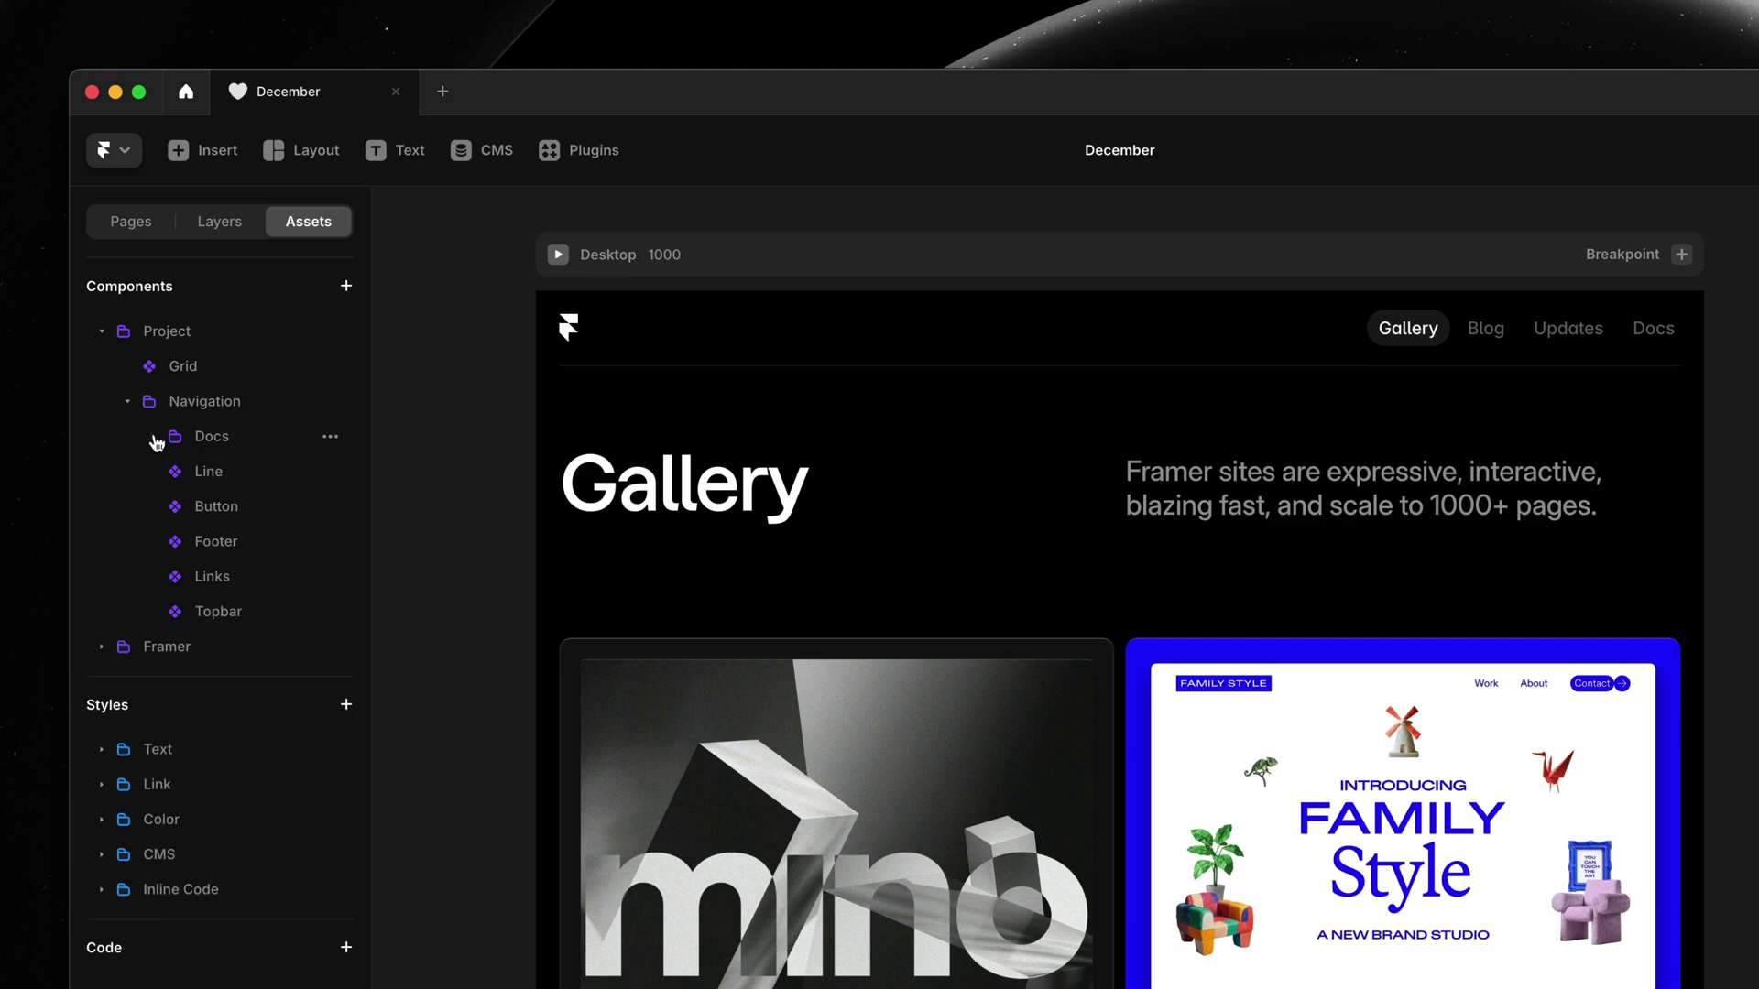
click(128, 402)
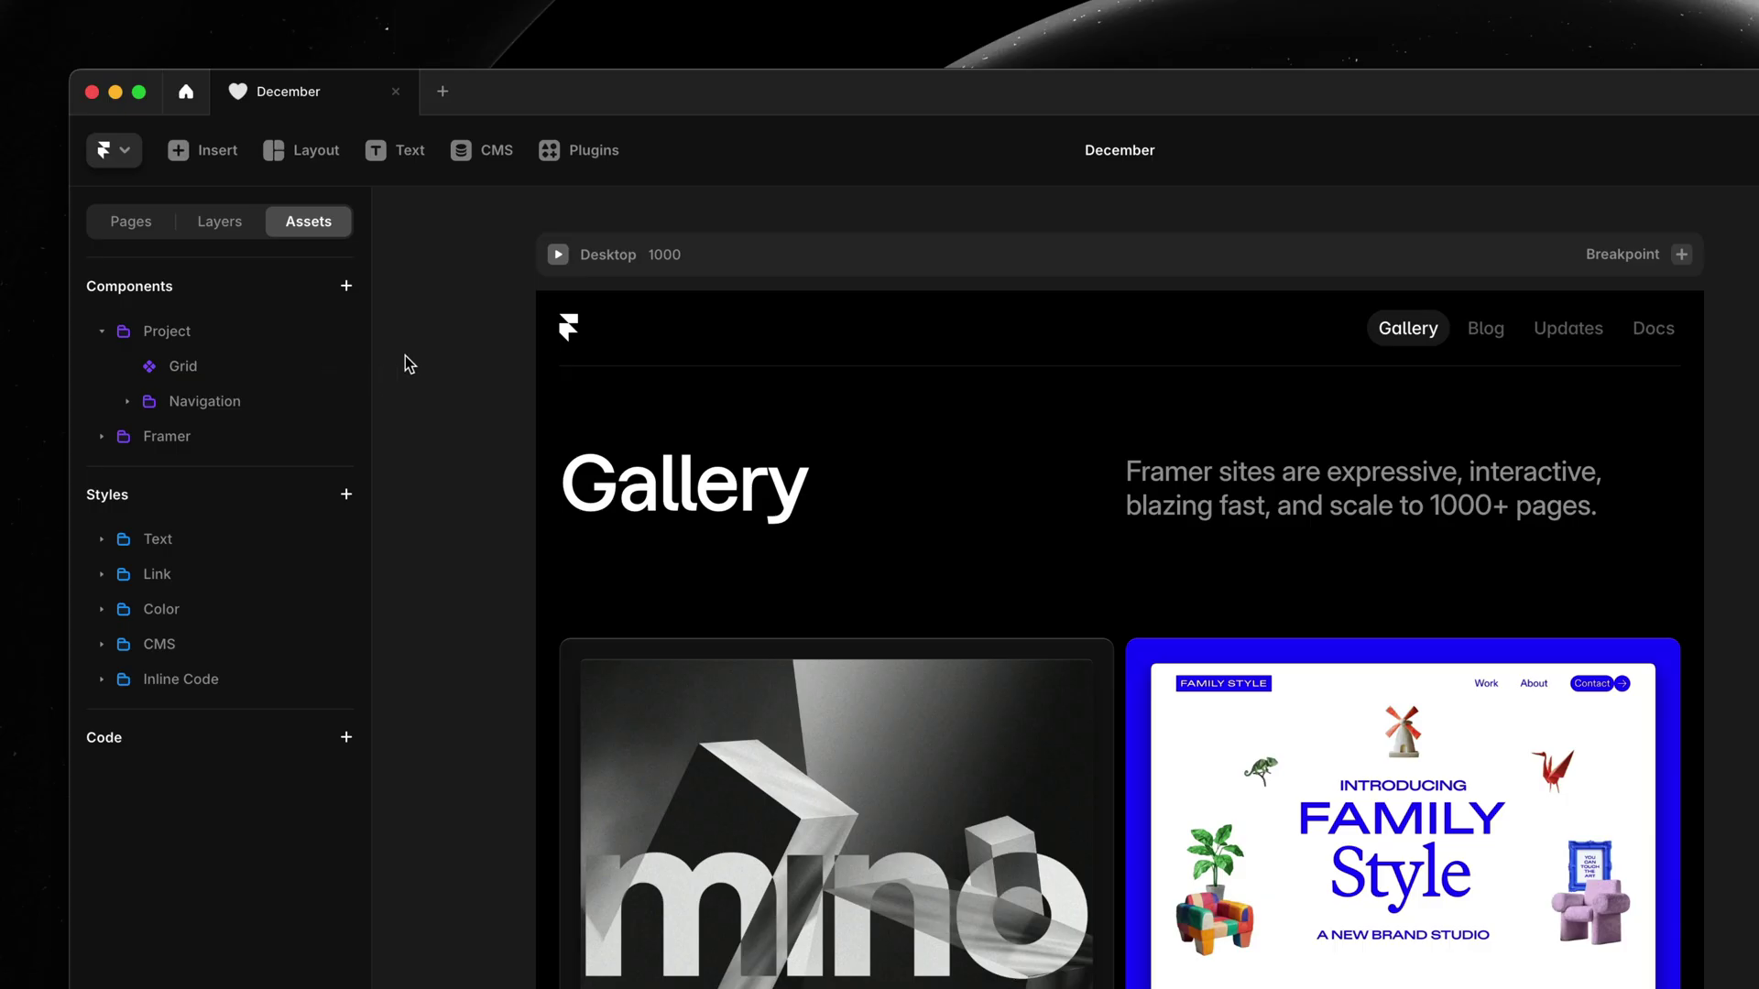
- Rename the Grid component to 'Home/Grid' to create a Home folder
double_click(230, 366)
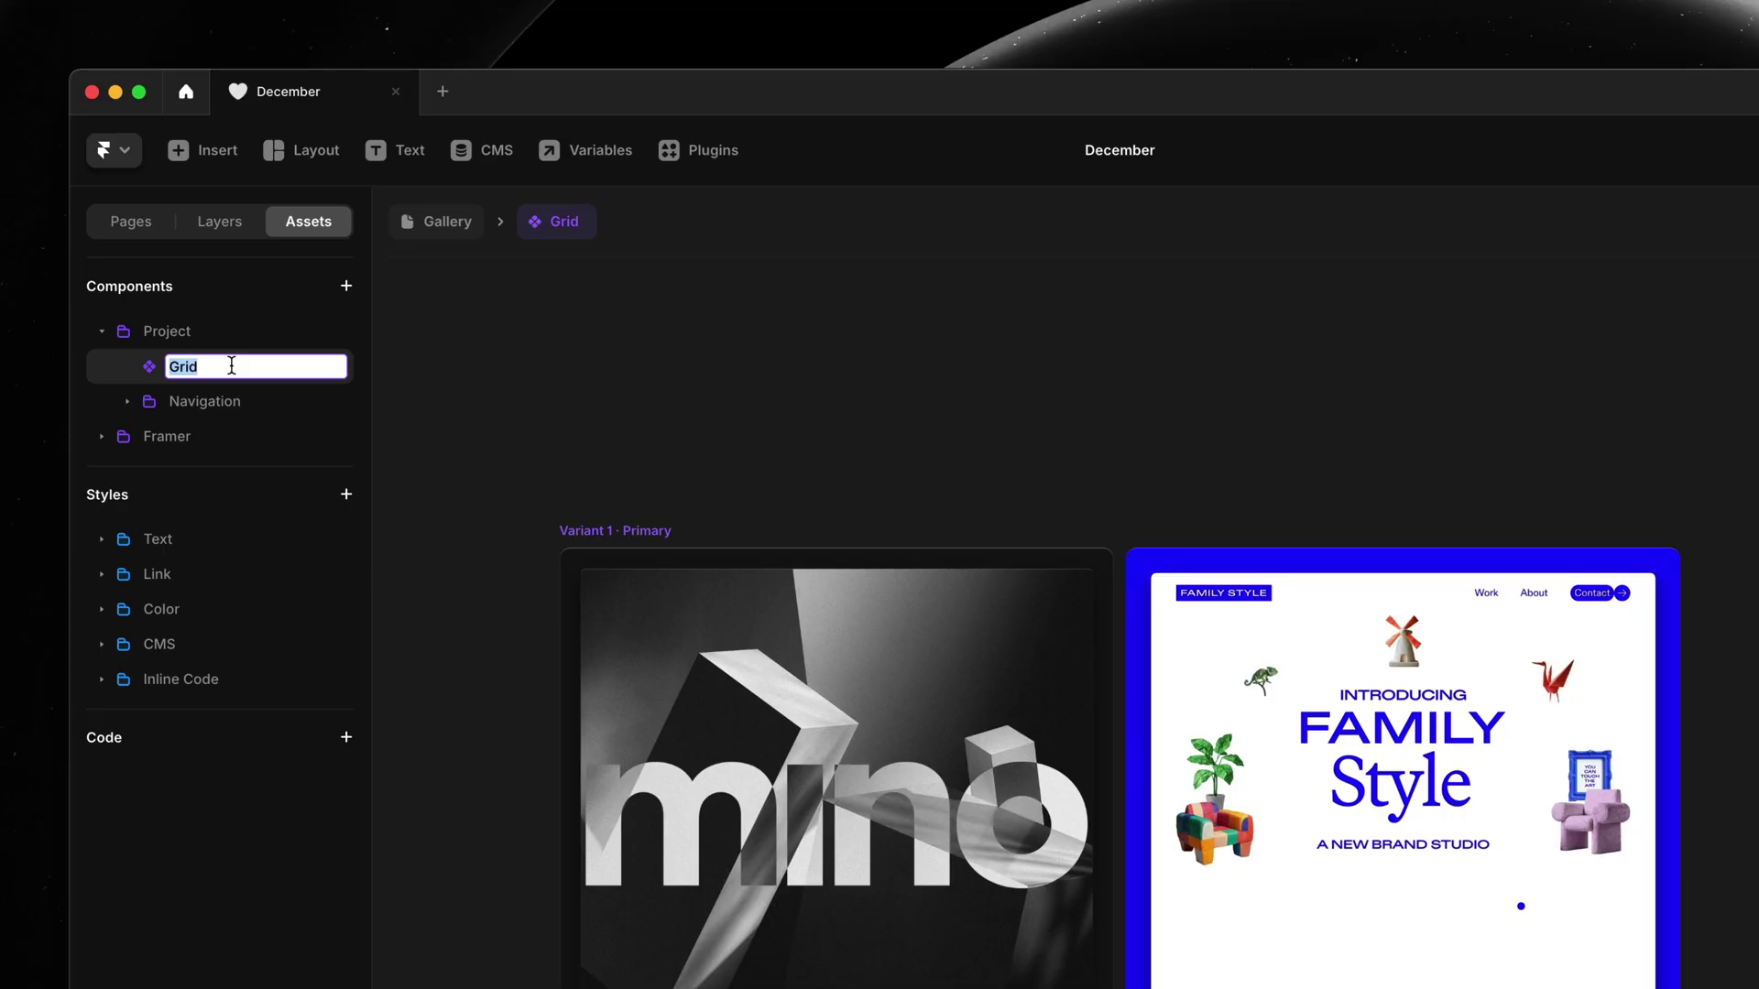
key(Left)
text(H)
text(ome/)
key(Return)
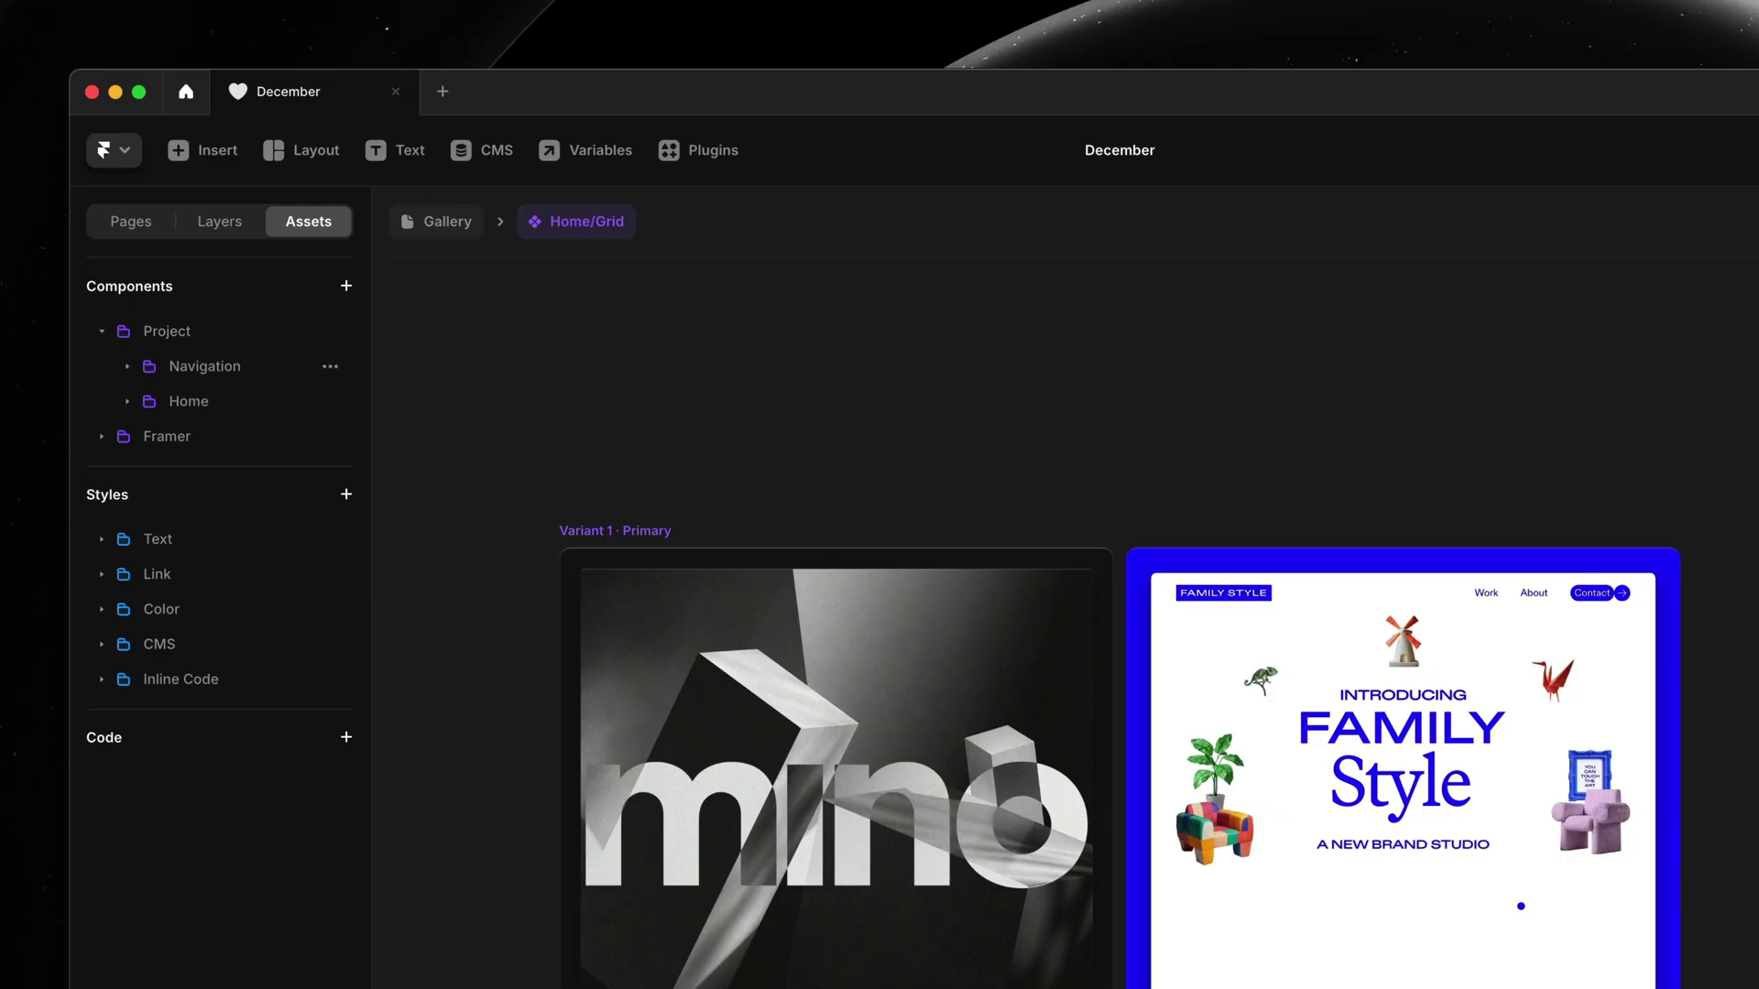
- Move the Home folder above Navigation and collapse it after checking Grid
drag(188, 401, 206, 366)
click(127, 368)
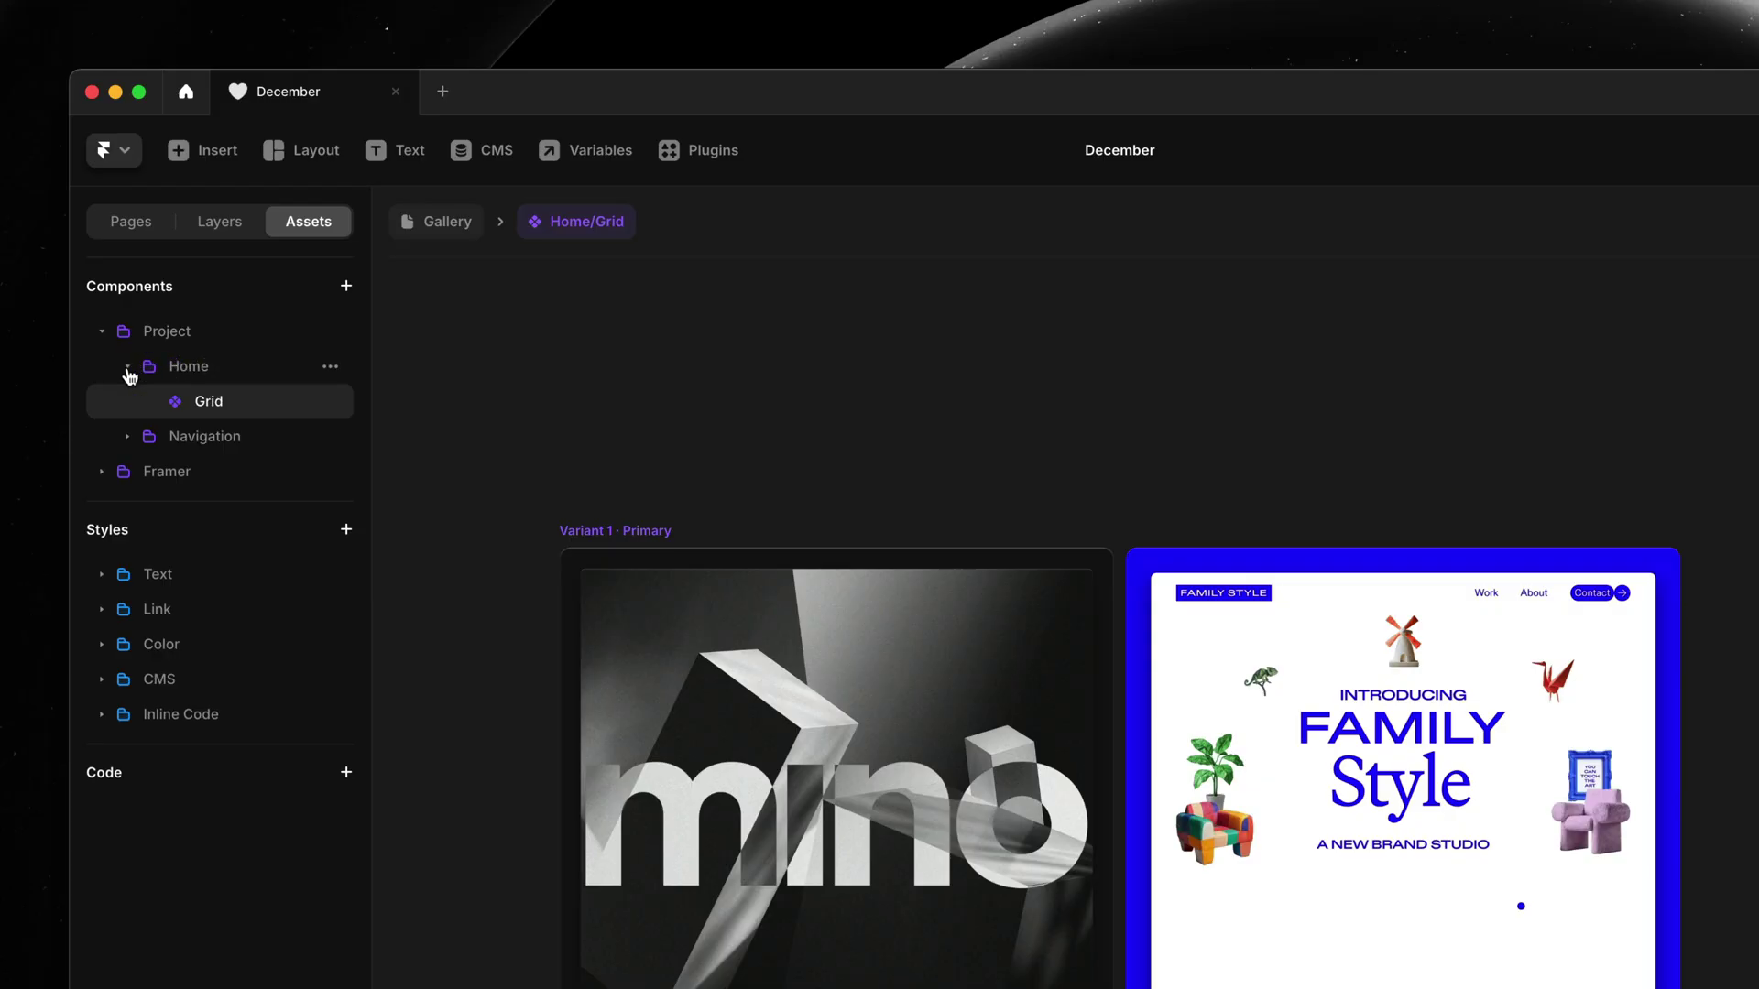
click(127, 368)
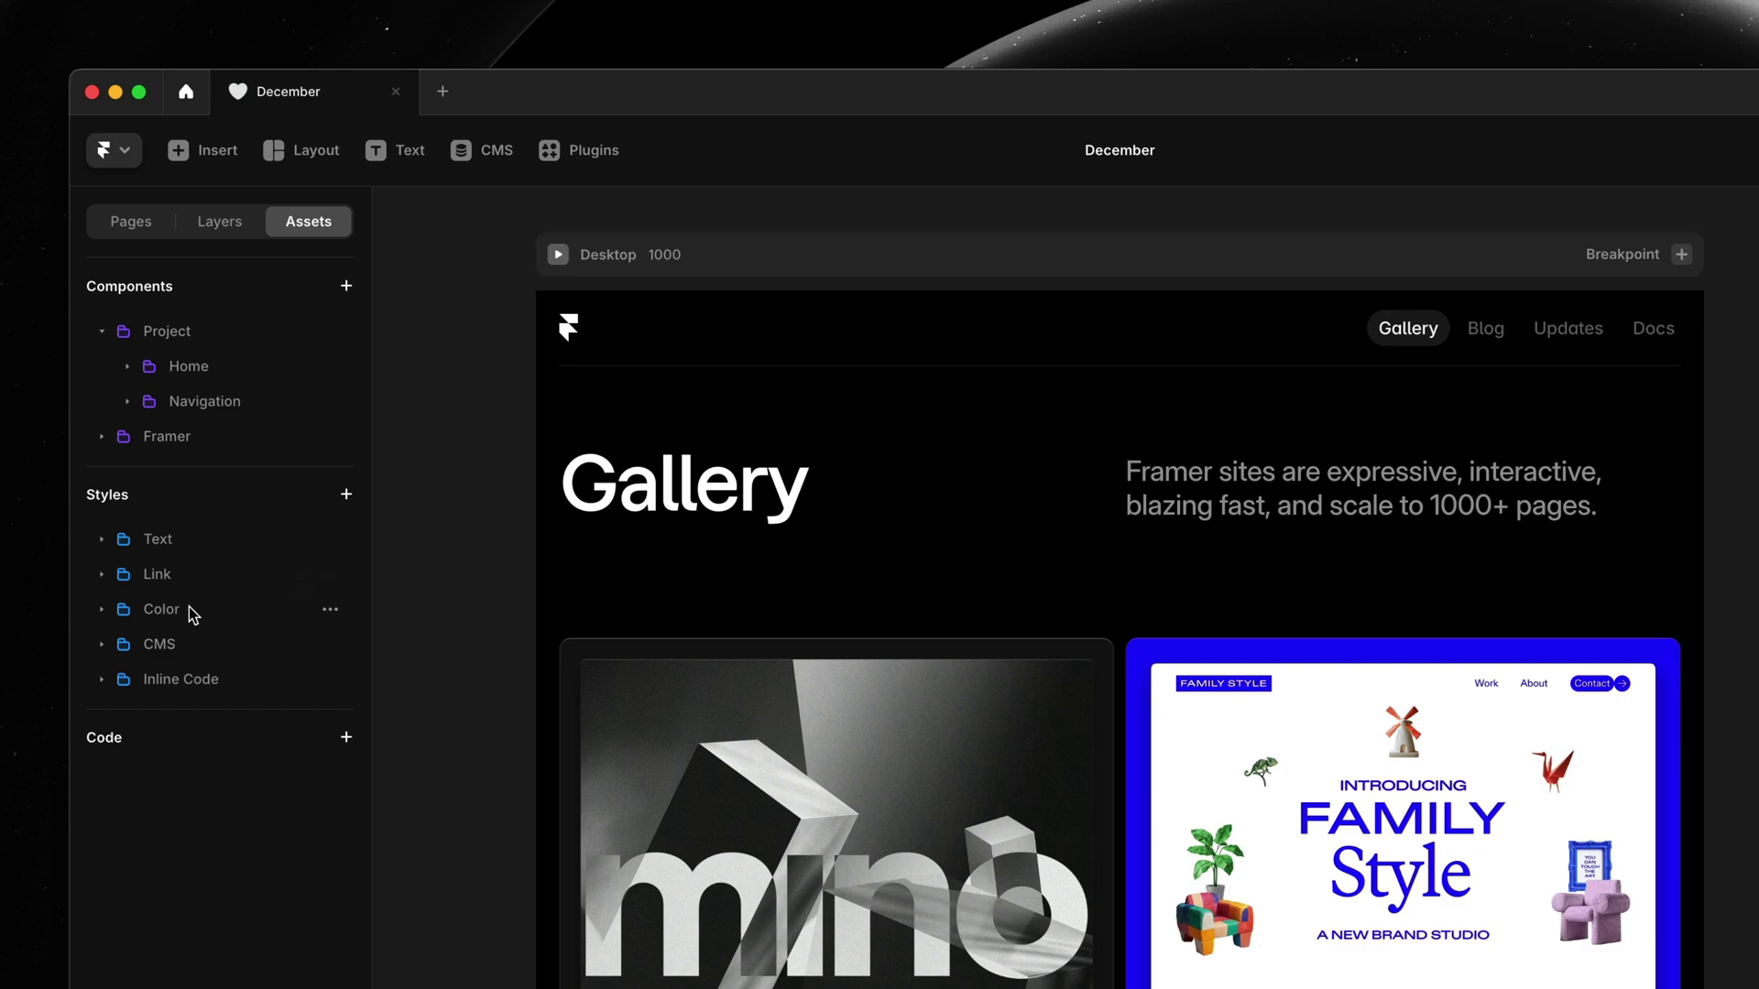
- Expand the Color and Text styles and add Headings and Paragraphs folders under Text
click(181, 614)
click(169, 545)
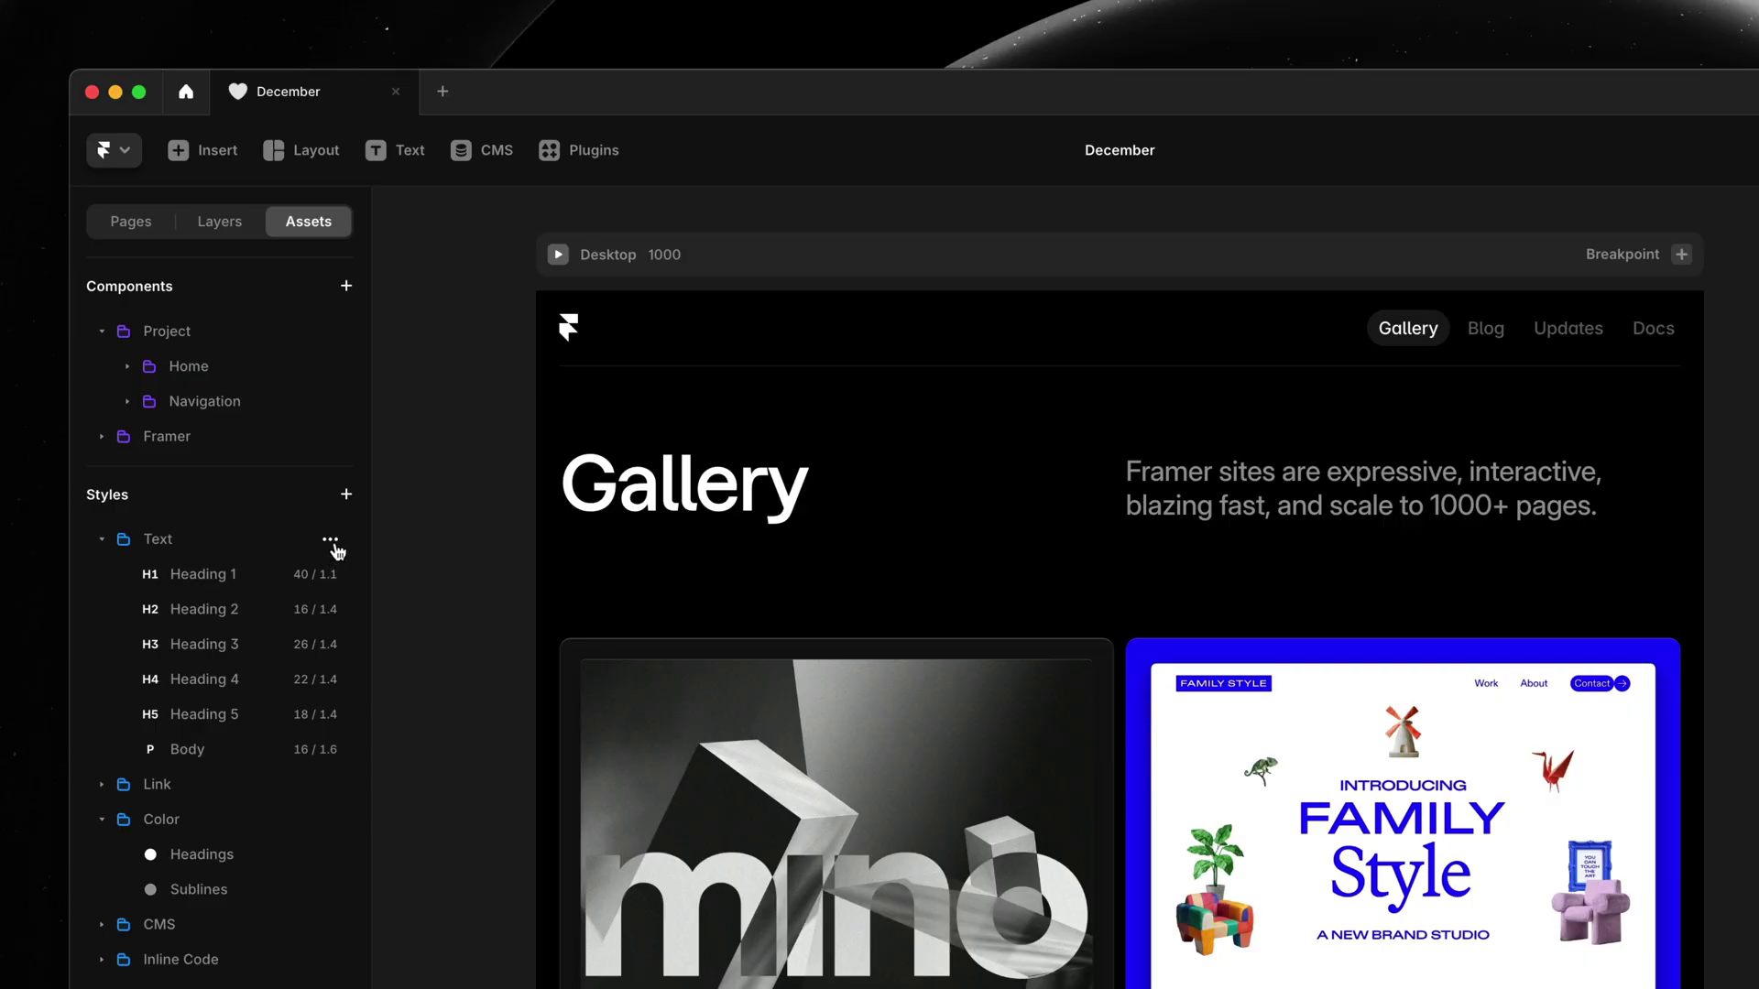
click(330, 541)
click(350, 613)
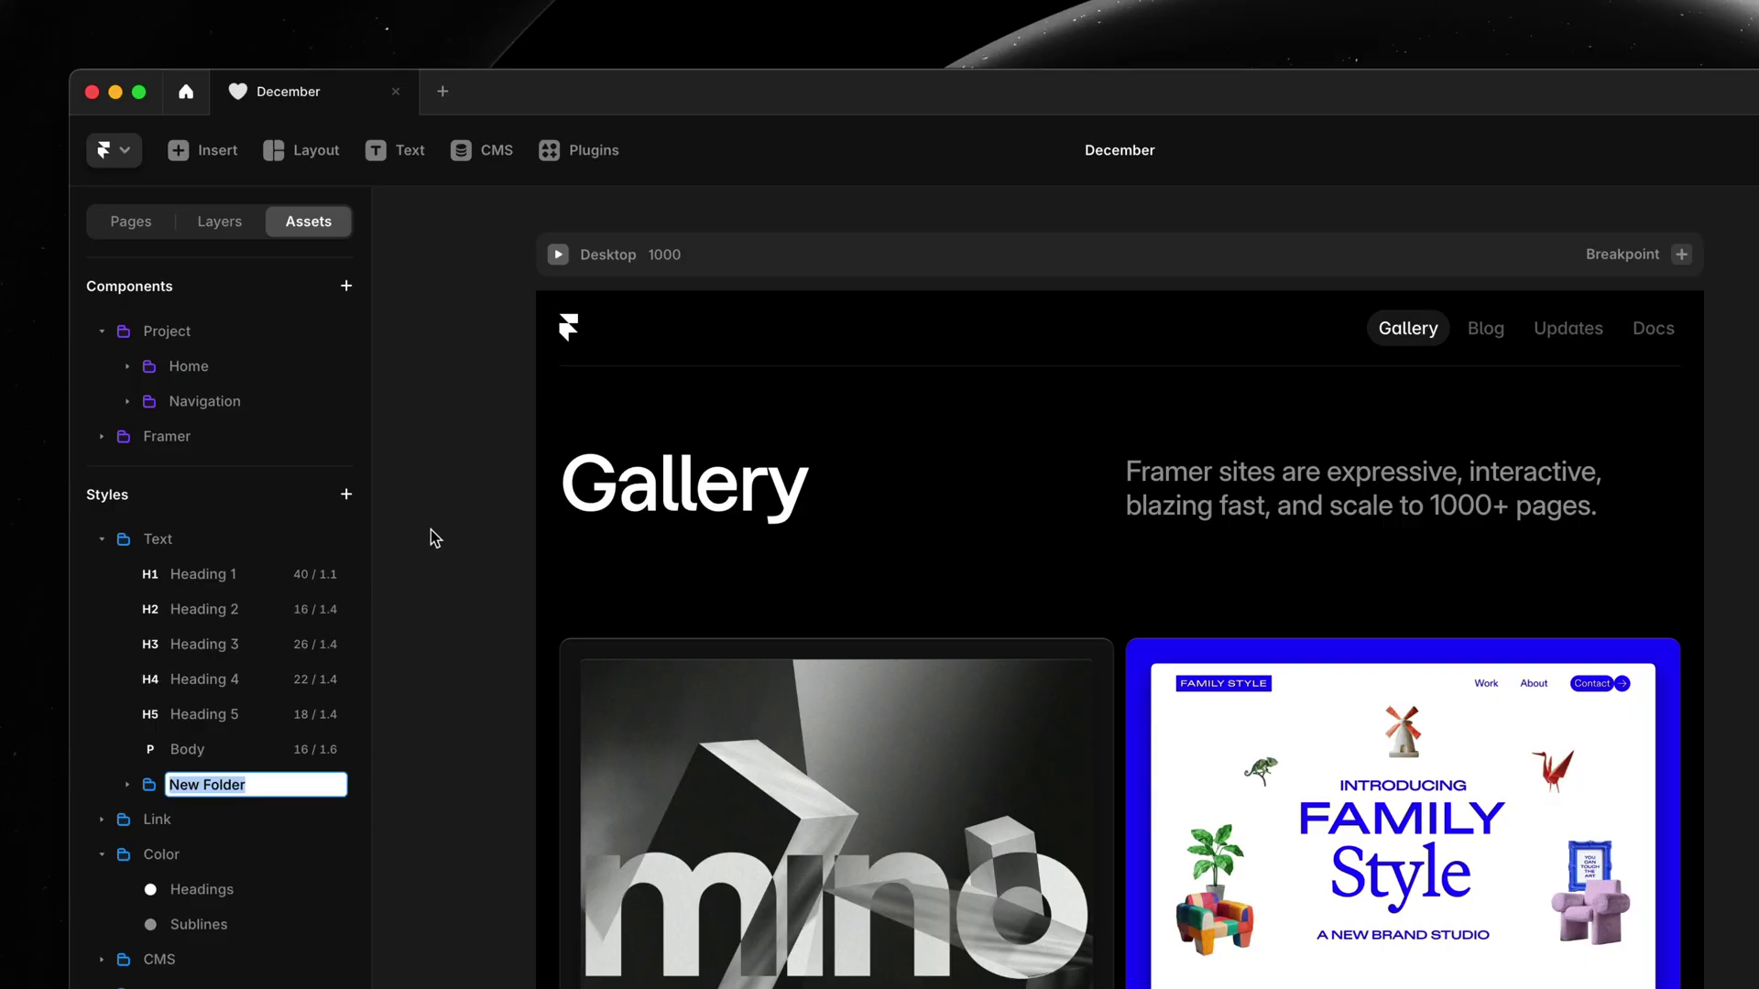
text(Headings)
key(Return)
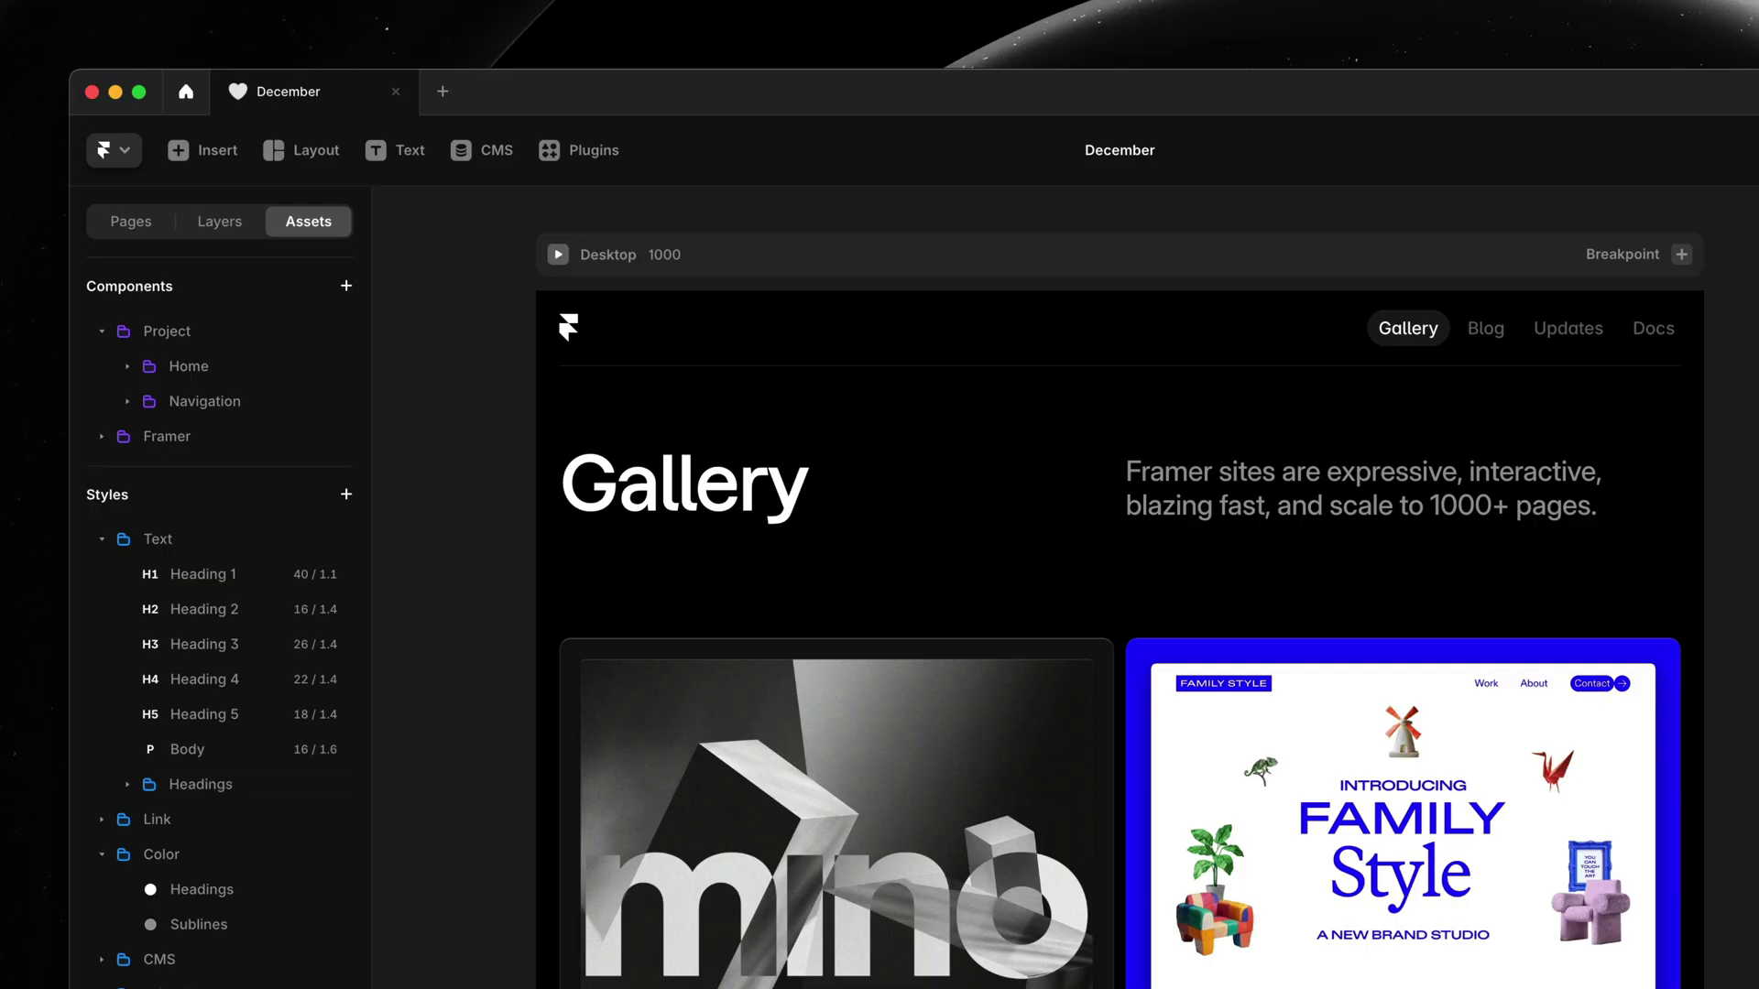
click(334, 545)
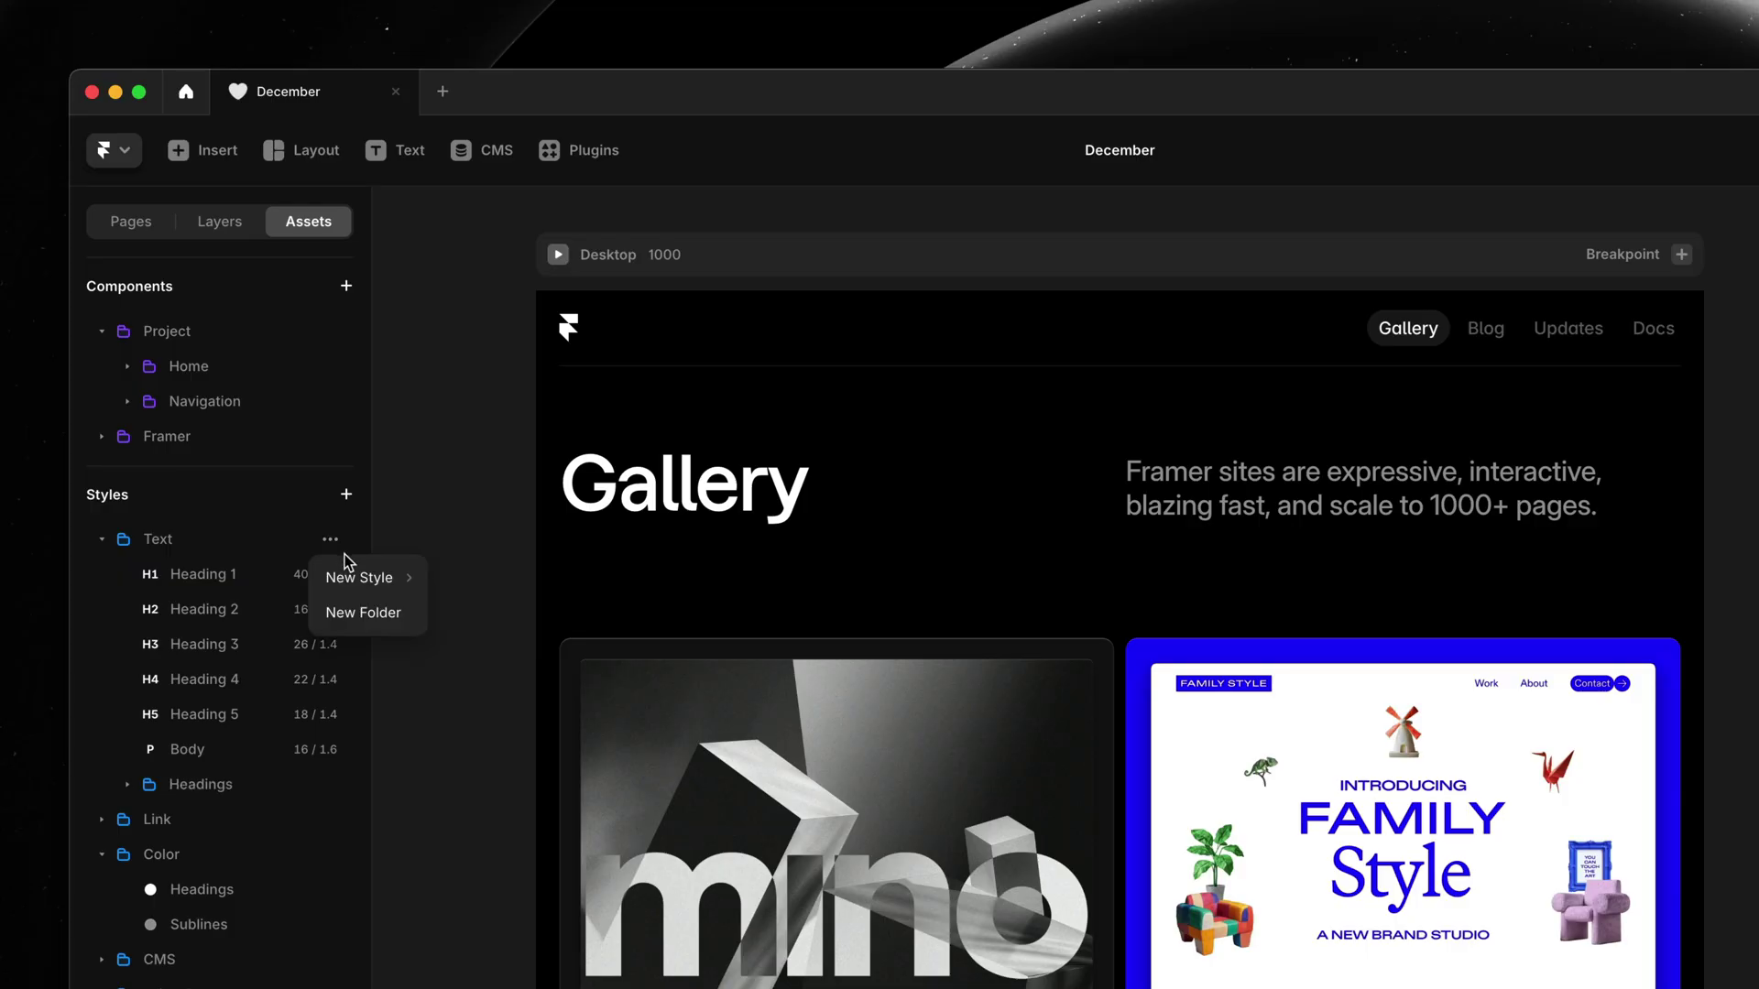
click(346, 601)
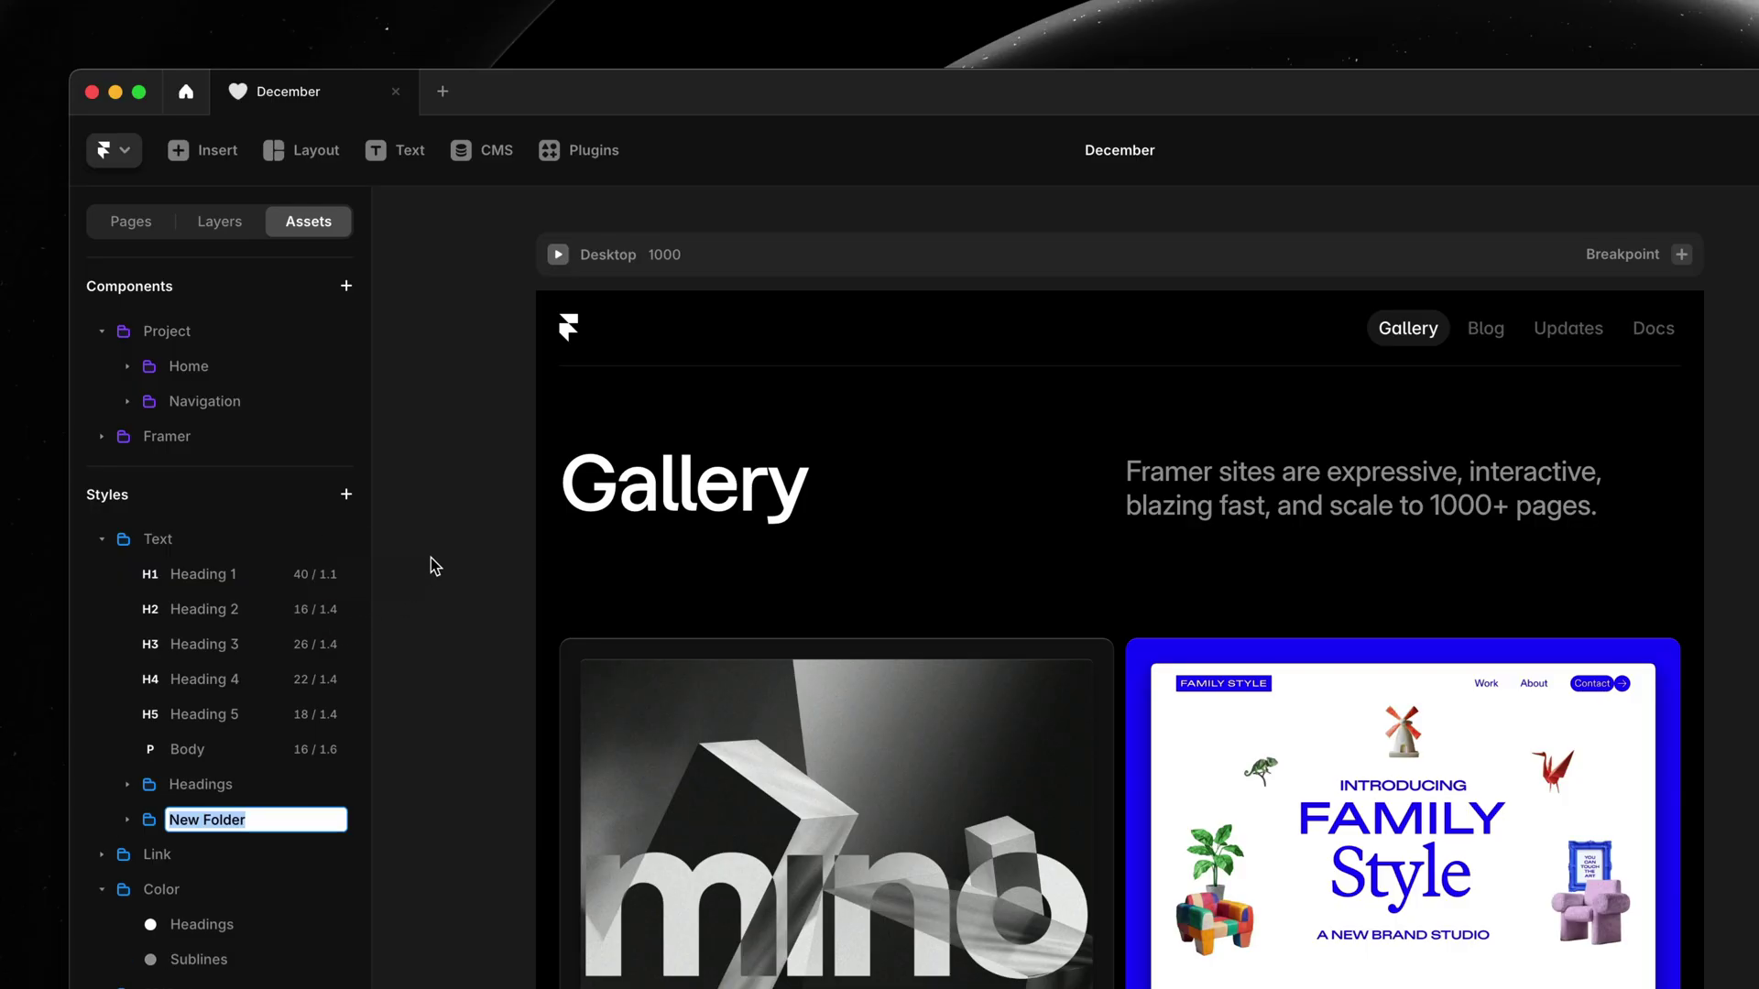
text(Paragraphs)
key(Return)
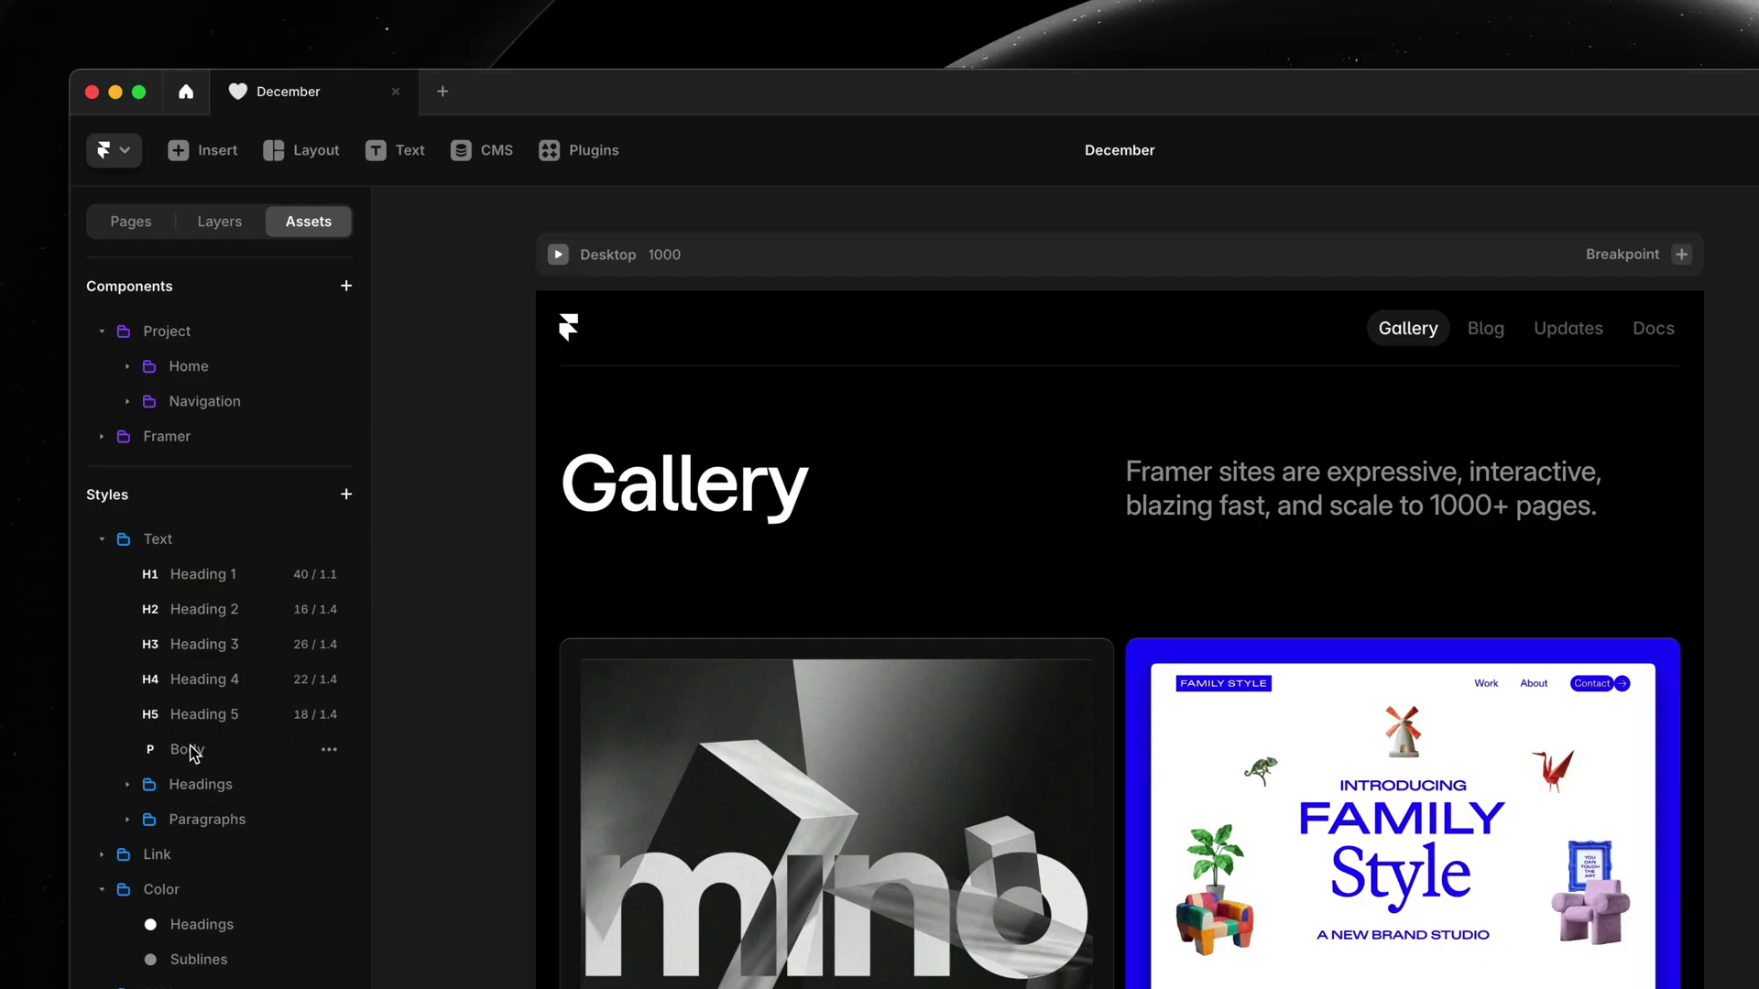
- Move Body into Paragraphs and Heading 1–5 into Headings, then check both folders
drag(197, 750, 197, 819)
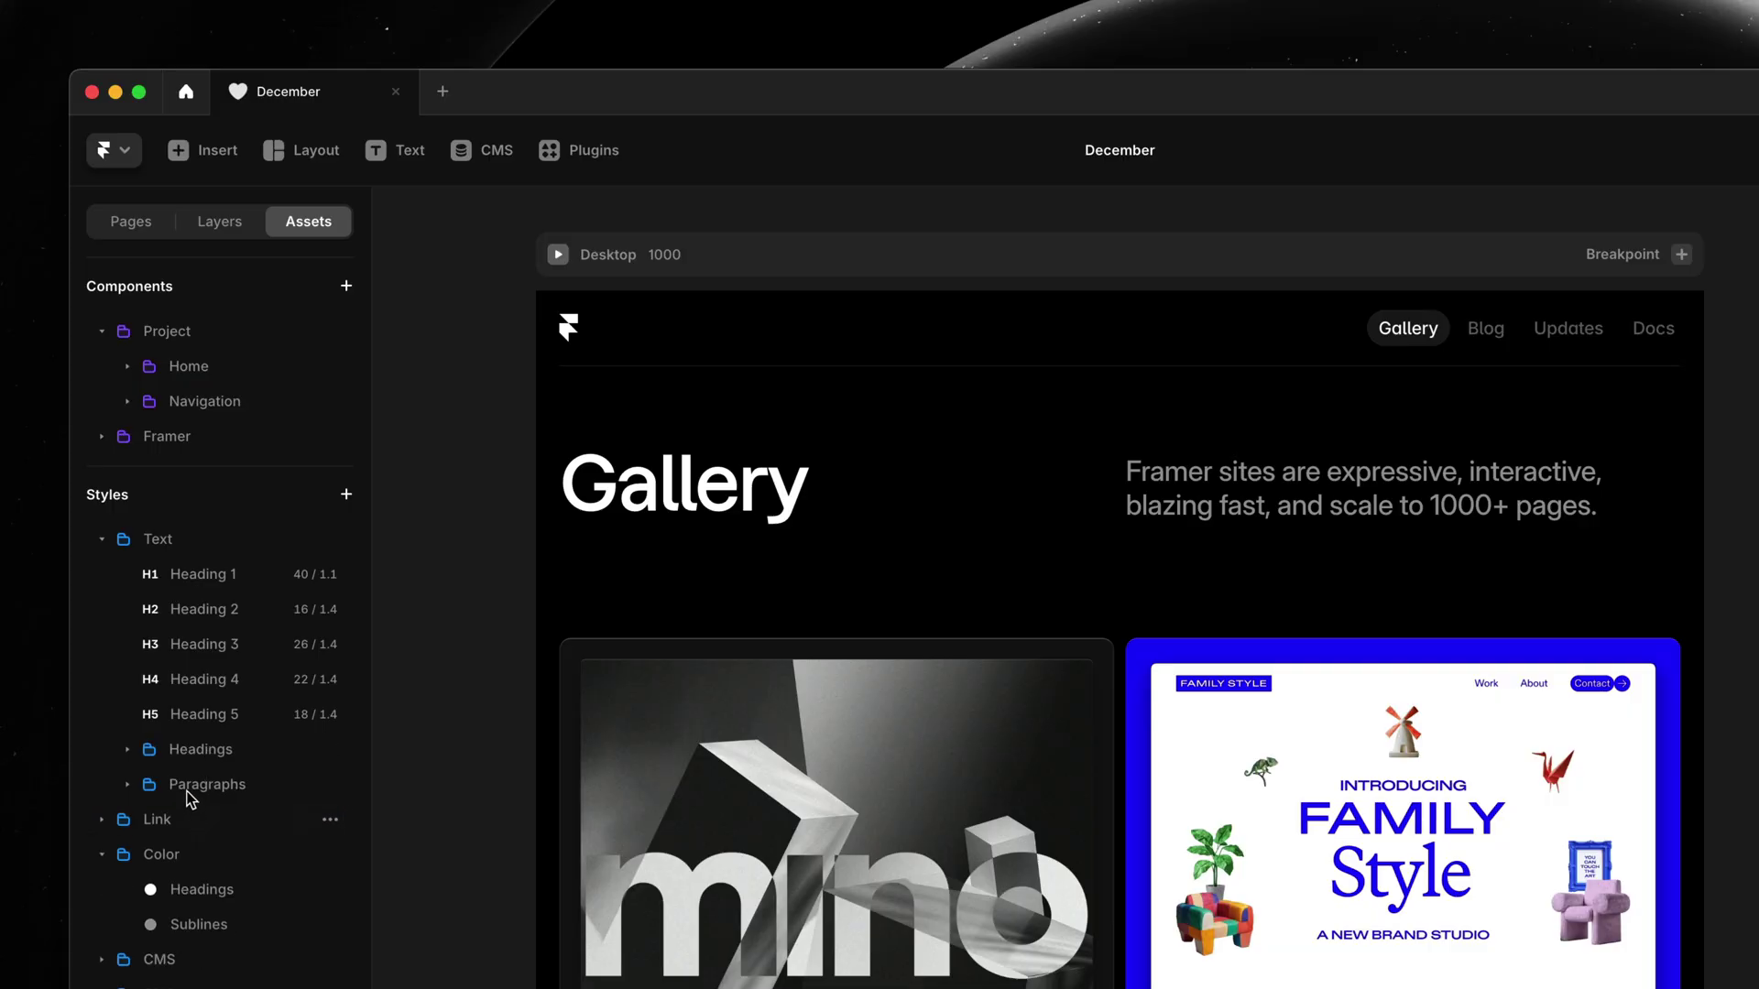
drag(188, 575, 192, 745)
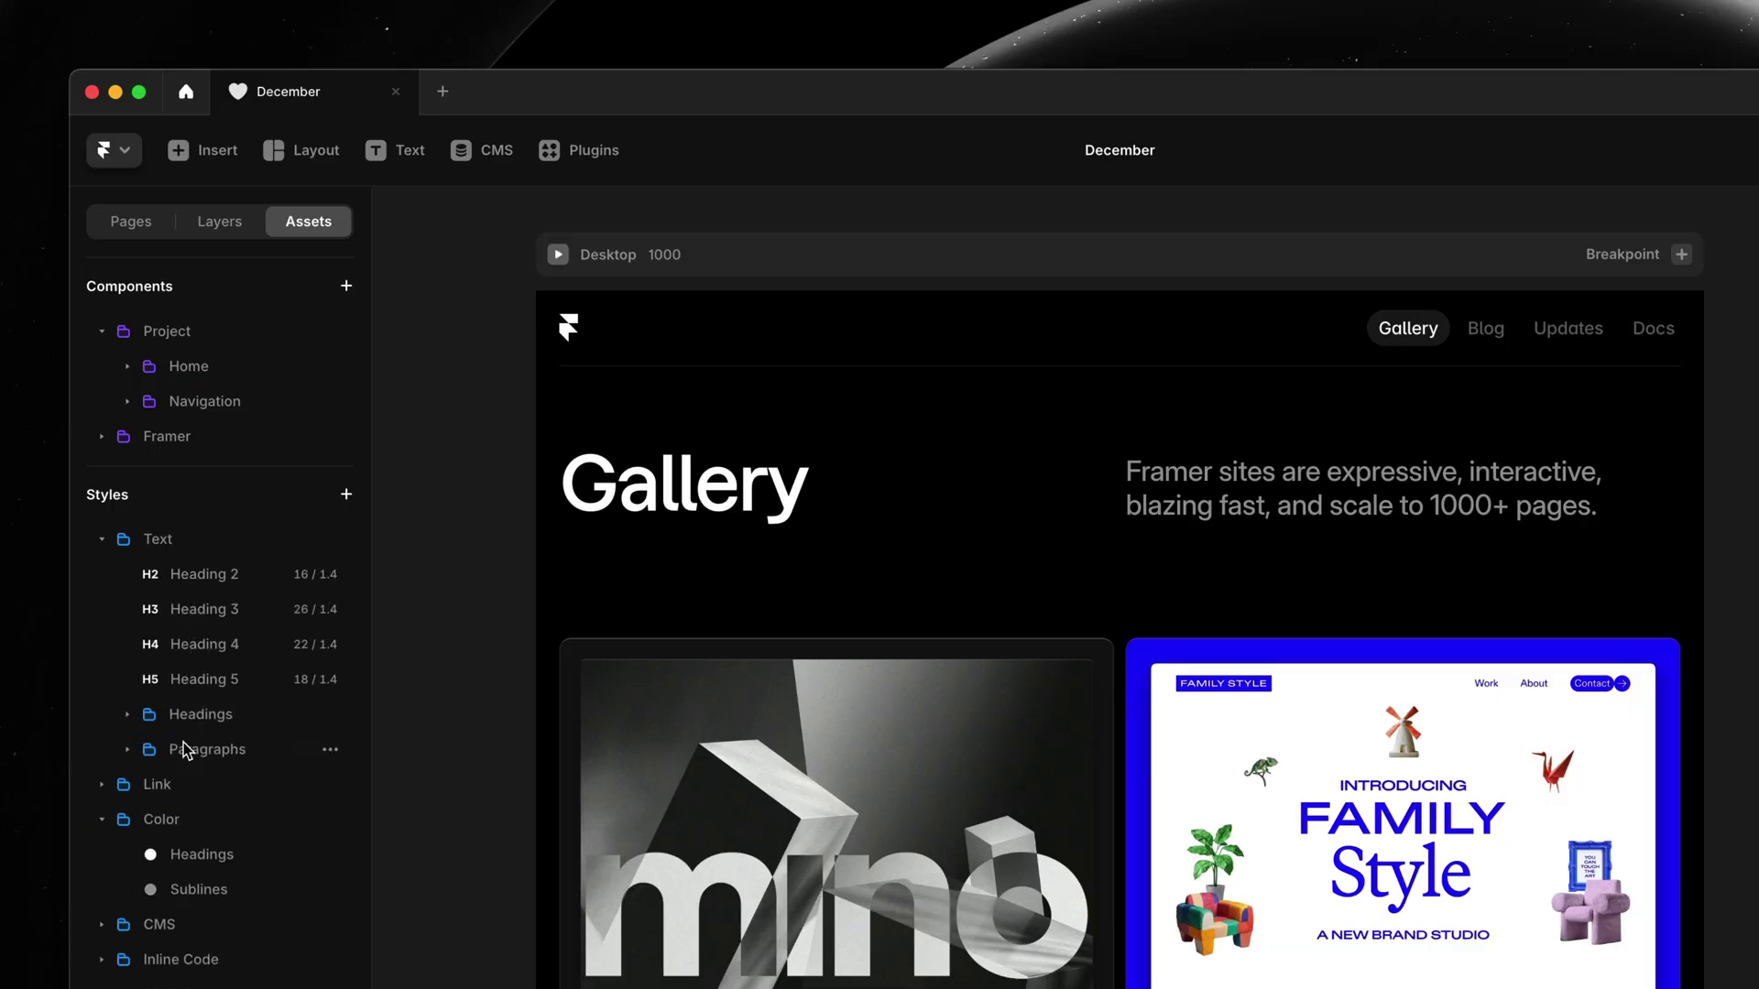
mouse_move(179, 578)
mouse_down()
mouse_move(186, 714)
mouse_move(194, 676)
mouse_up()
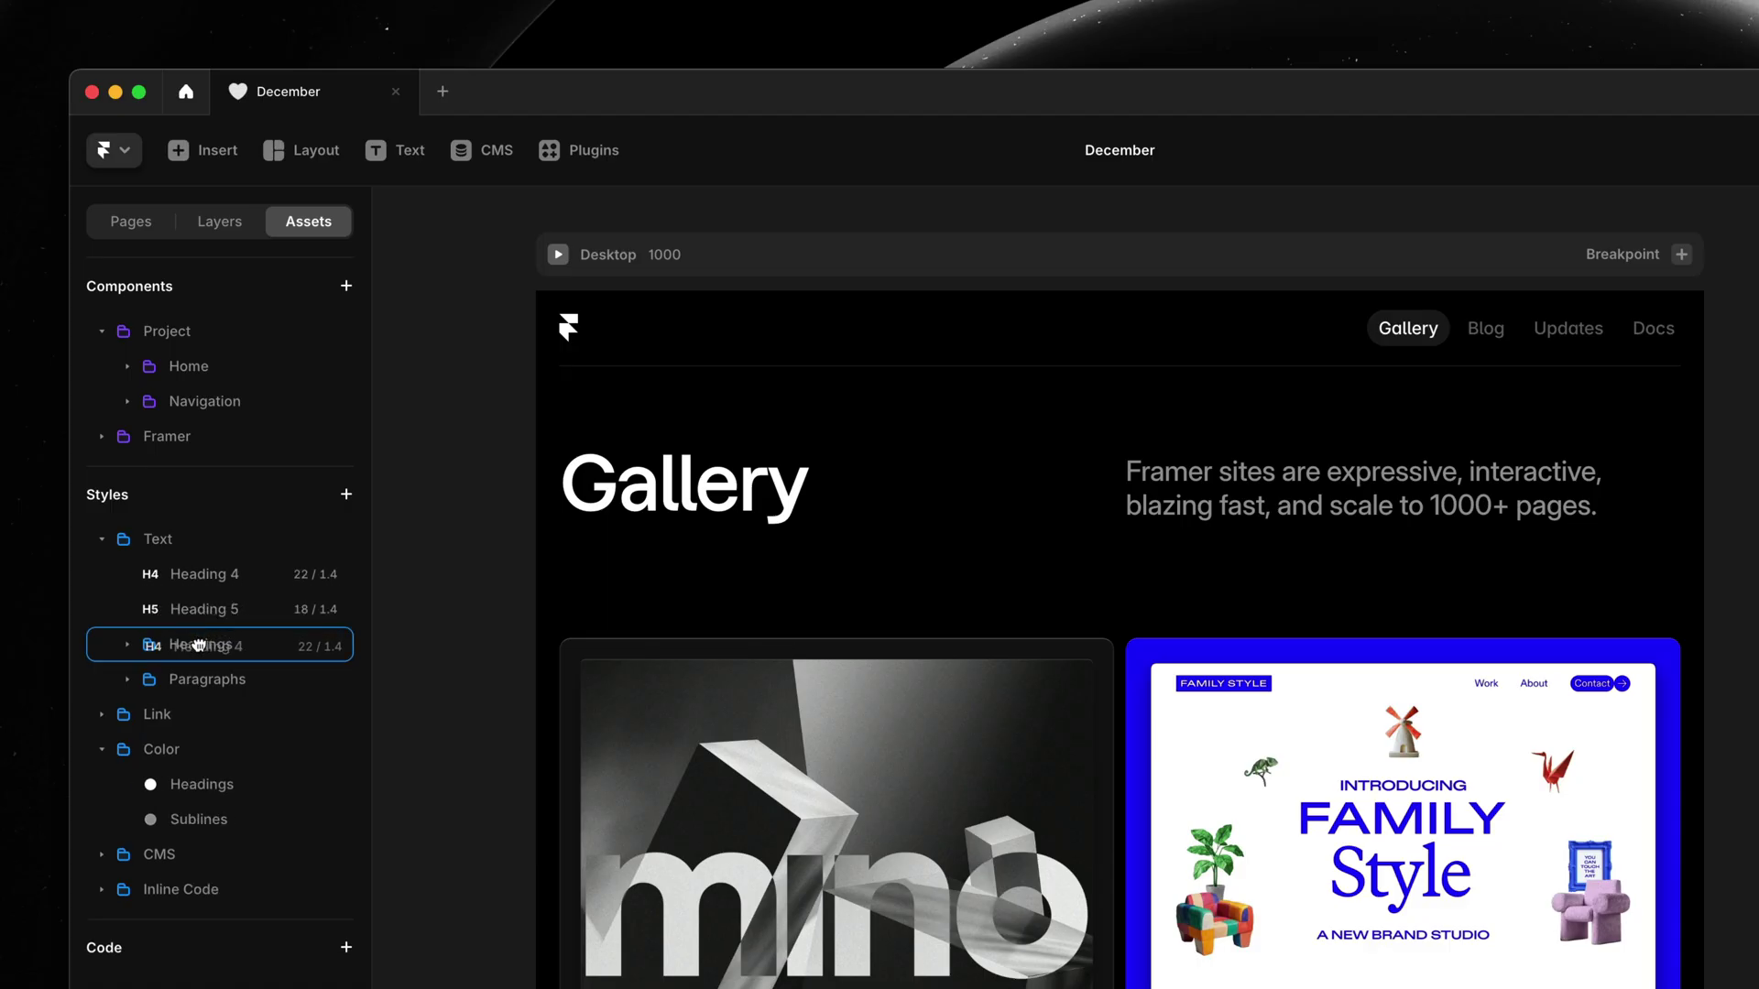
drag(196, 576, 197, 644)
drag(202, 582, 193, 612)
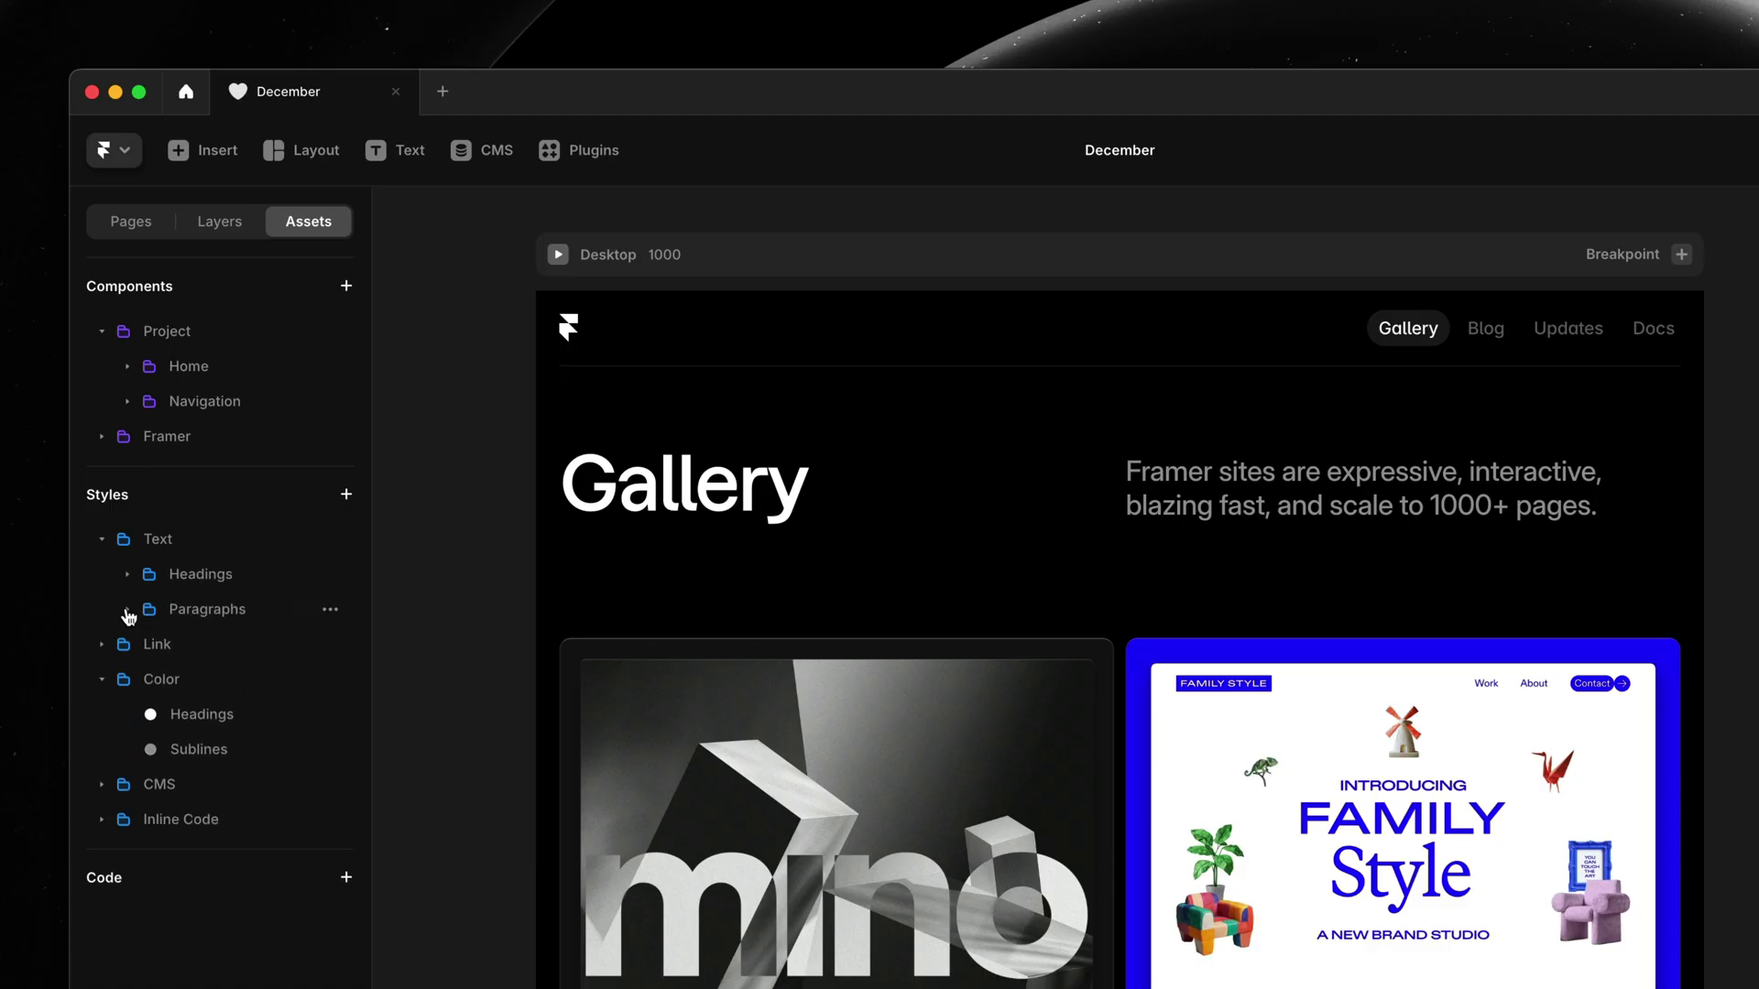
click(127, 615)
click(128, 578)
- Add a new Color styles folder named Type
click(331, 679)
click(344, 756)
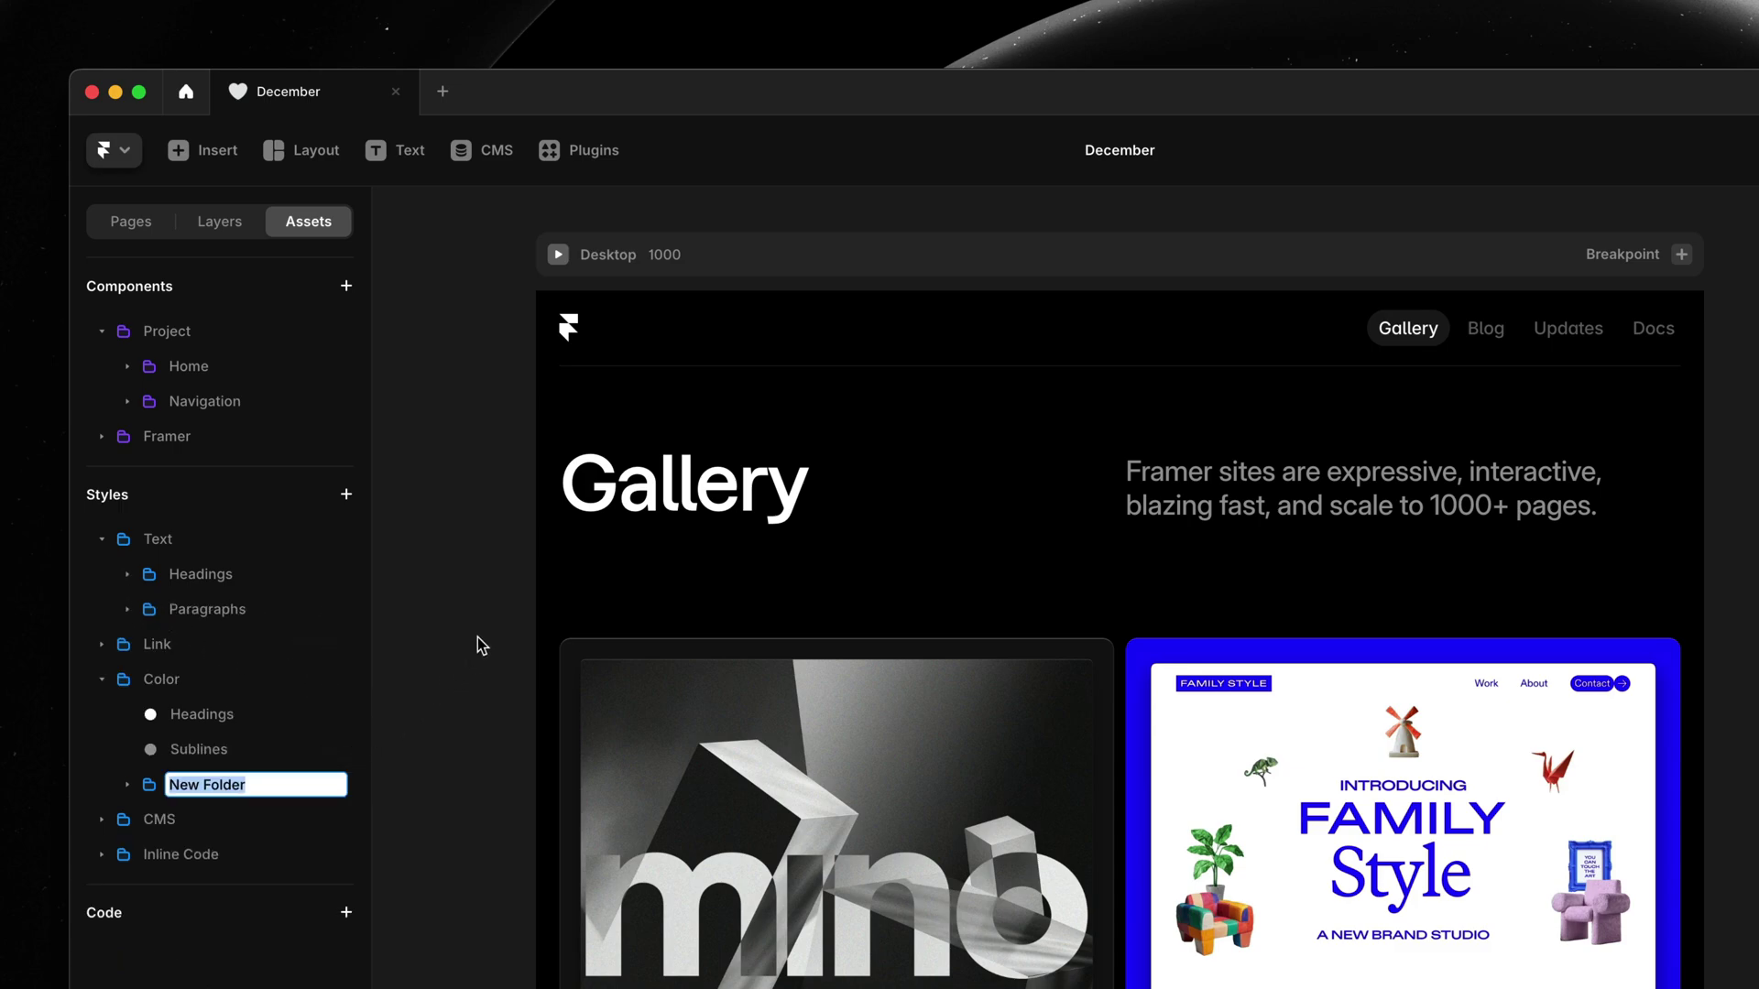
text(Ty)
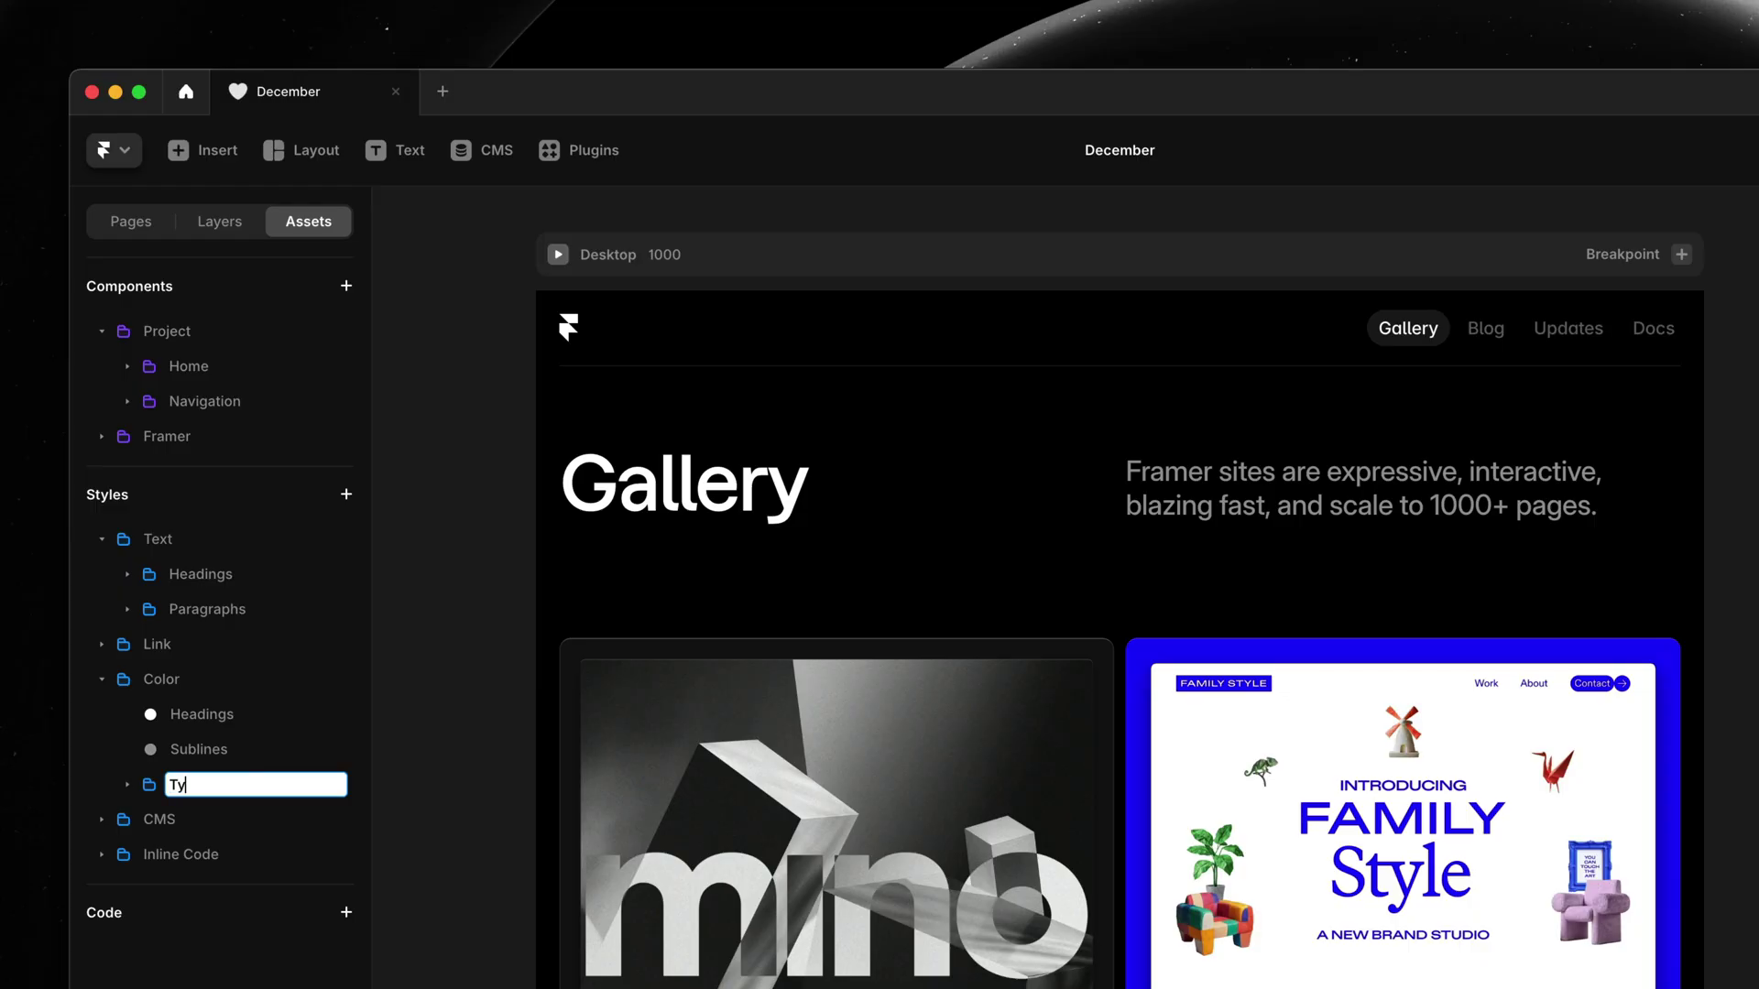
text(pe)
key(Return)
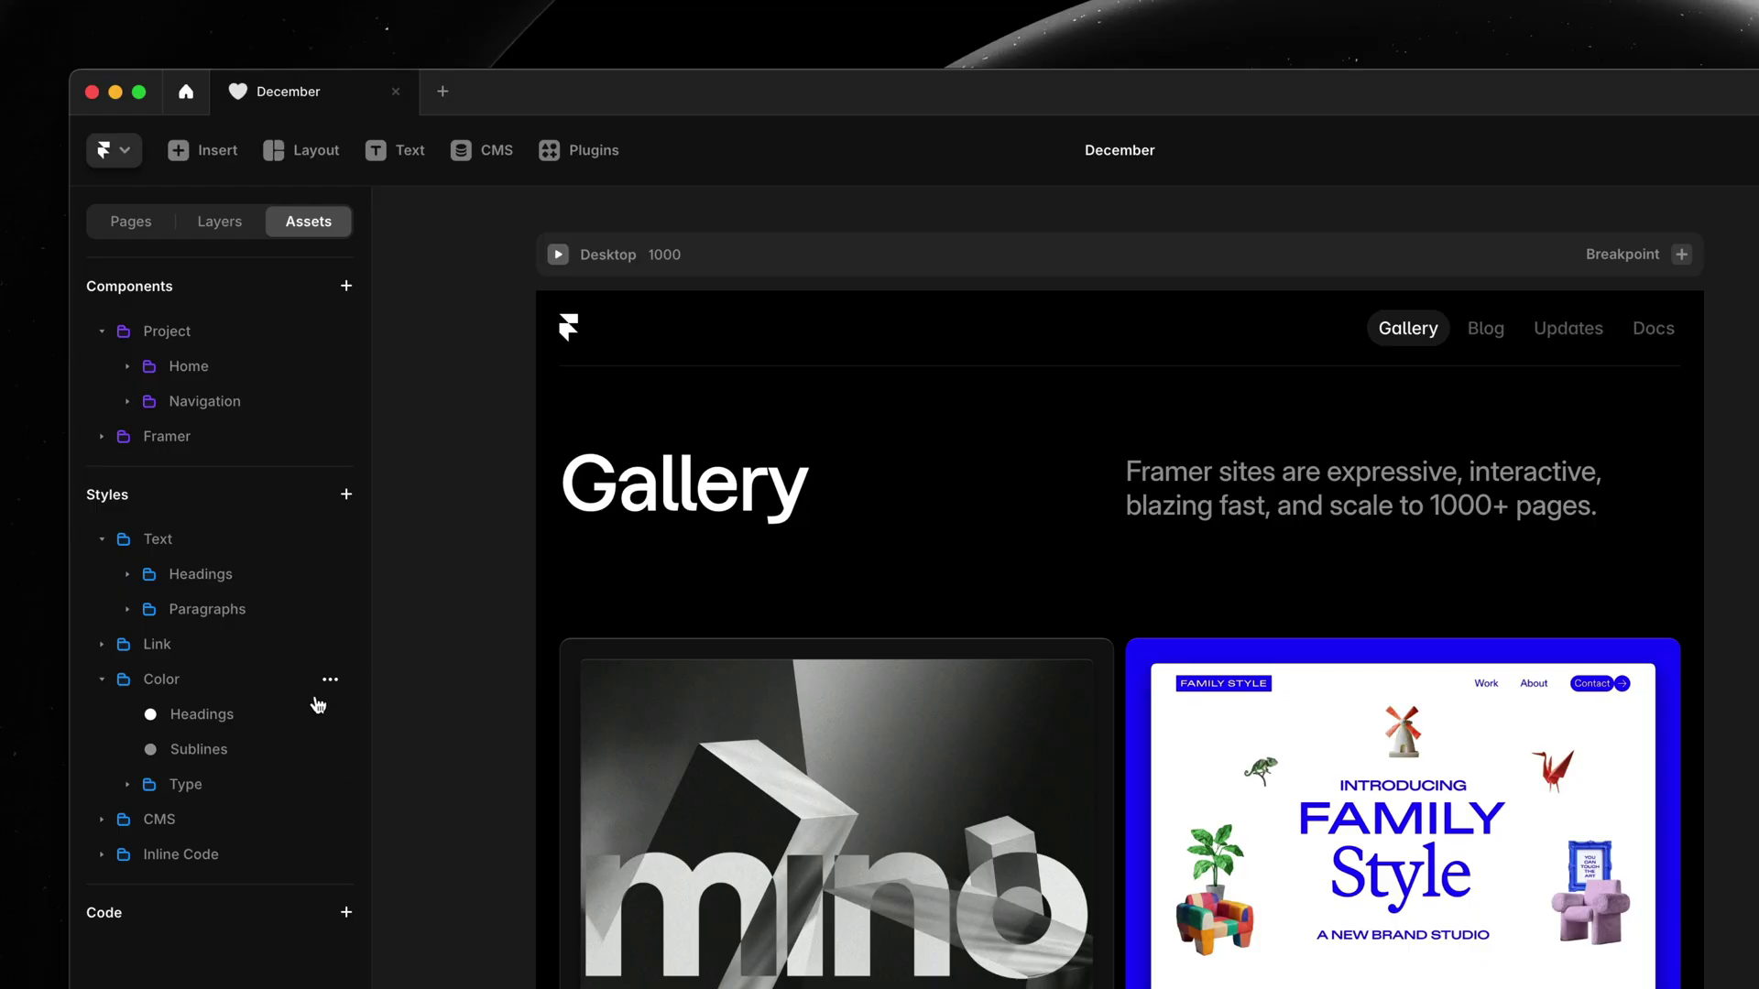
- Move the Headings and Sublines colours into Type and expand it
drag(223, 717, 193, 780)
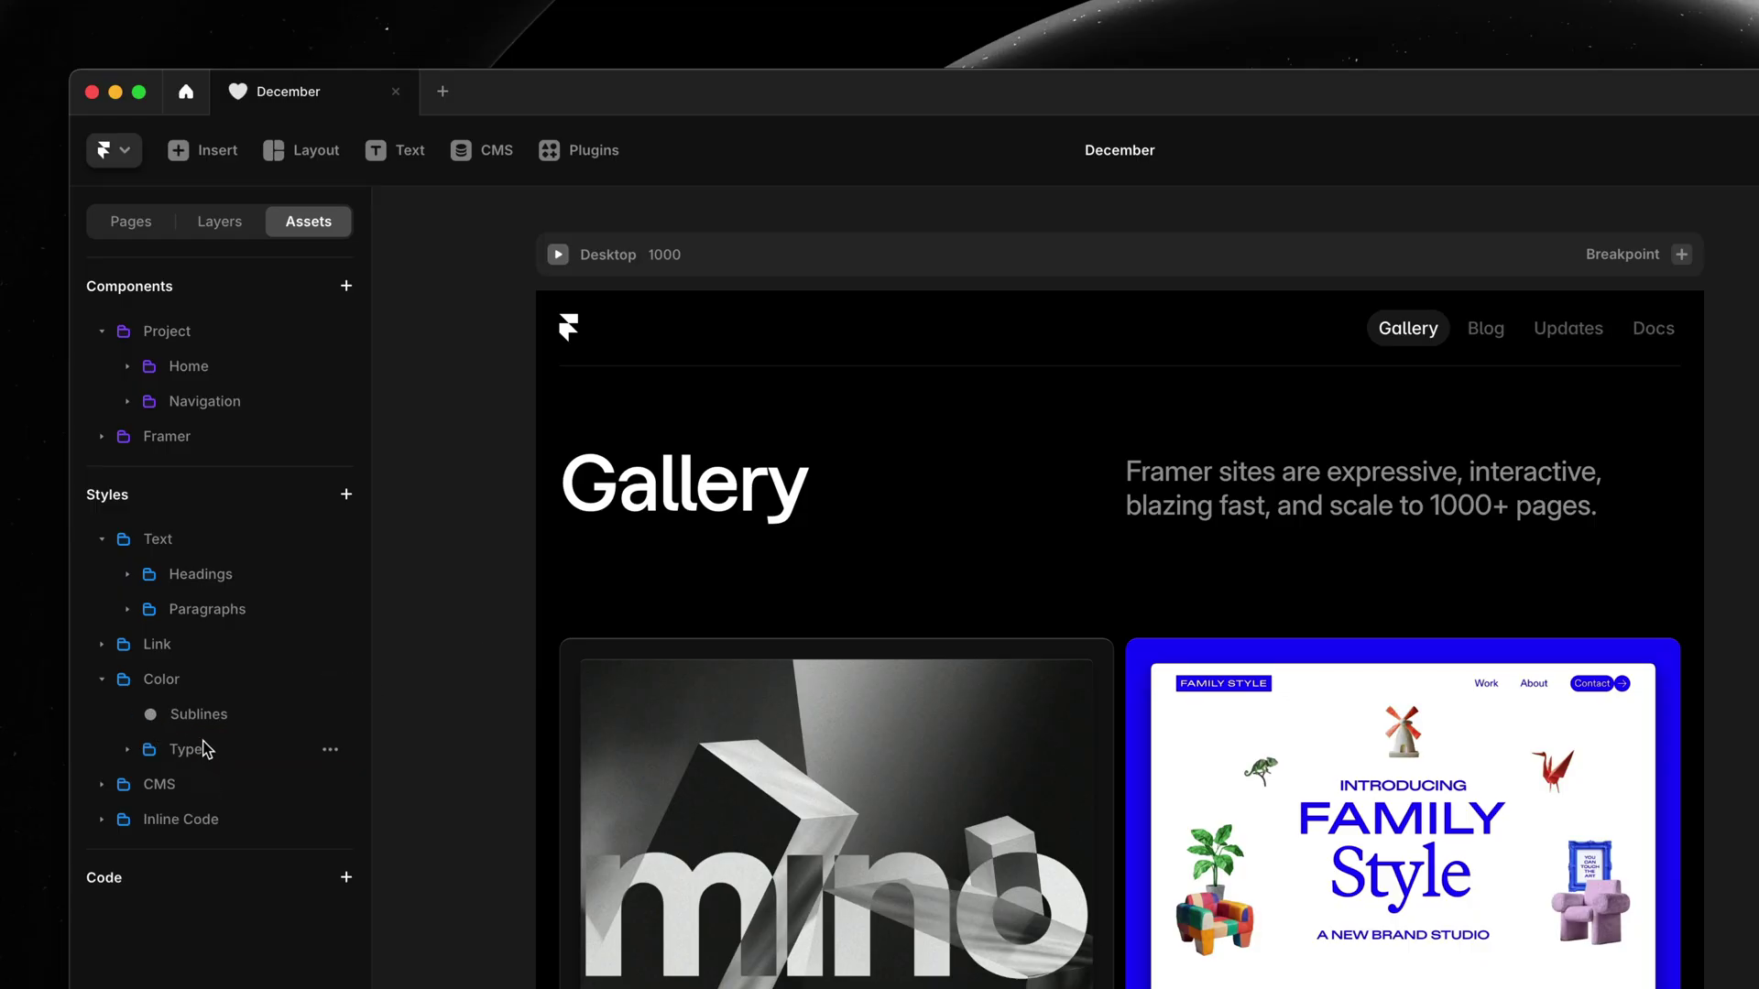
mouse_move(196, 715)
mouse_down()
mouse_move(194, 750)
mouse_move(141, 734)
mouse_up()
click(130, 716)
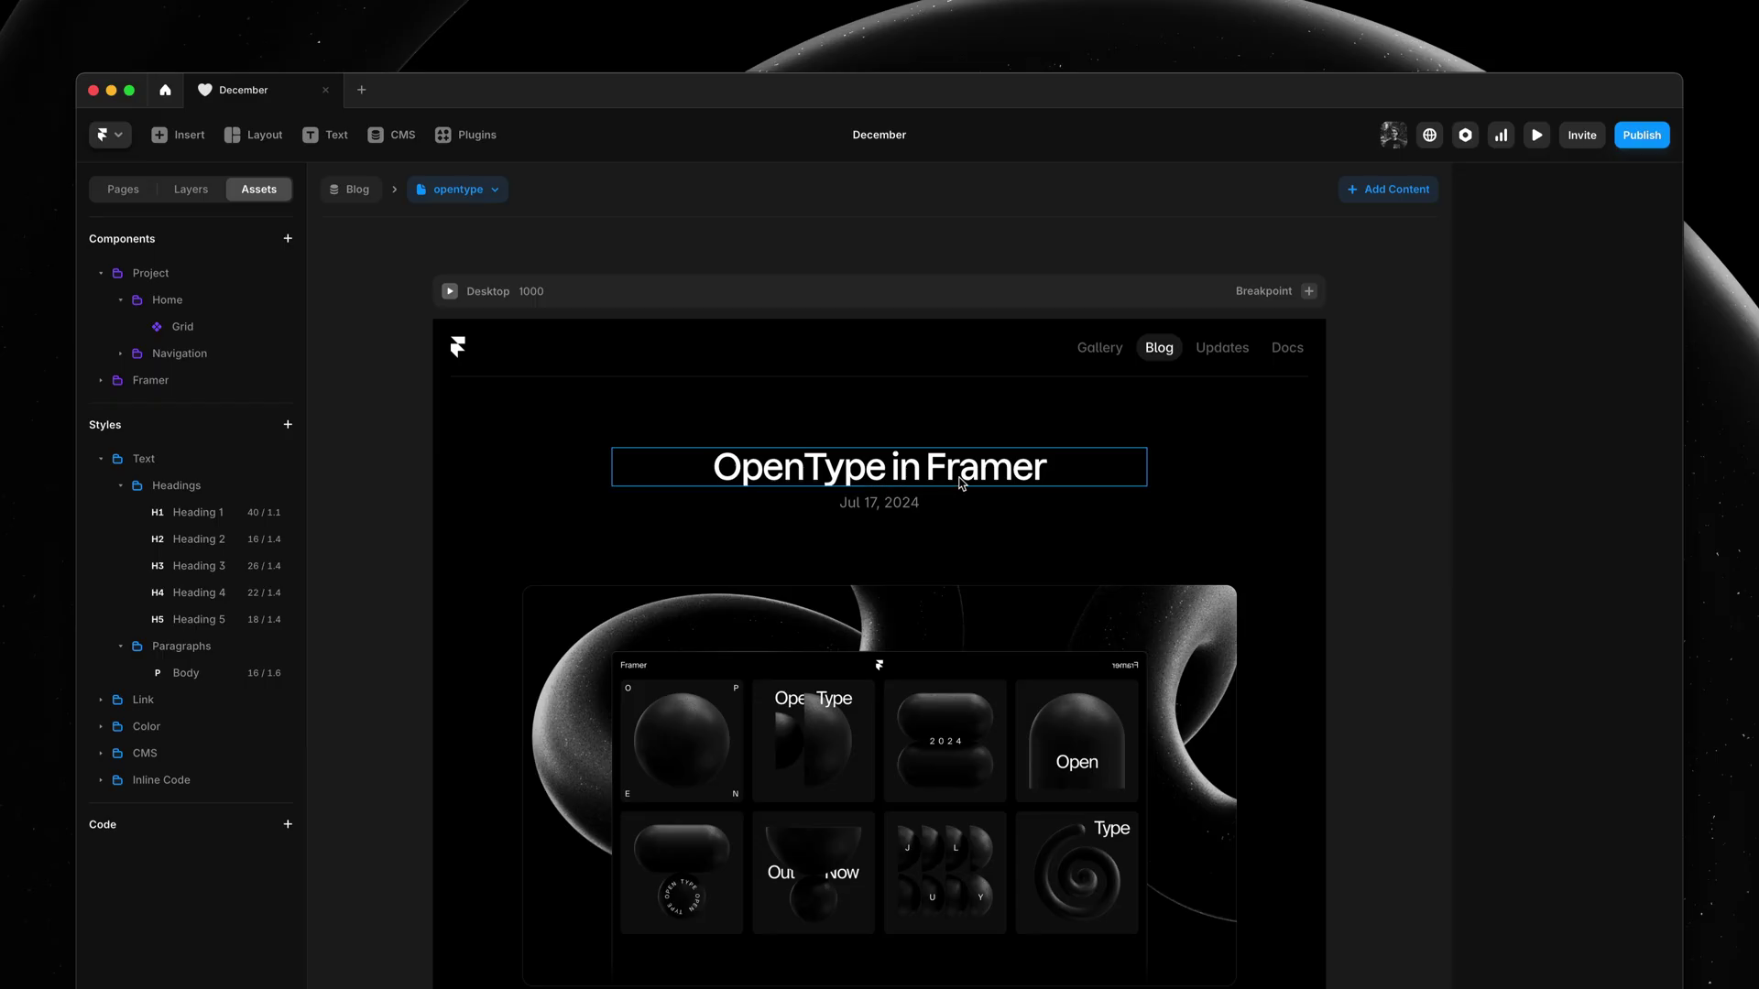
- For the 'OpenType in Framer' title, expand and collapse the Headings and Paragraphs text-style groups
click(1019, 478)
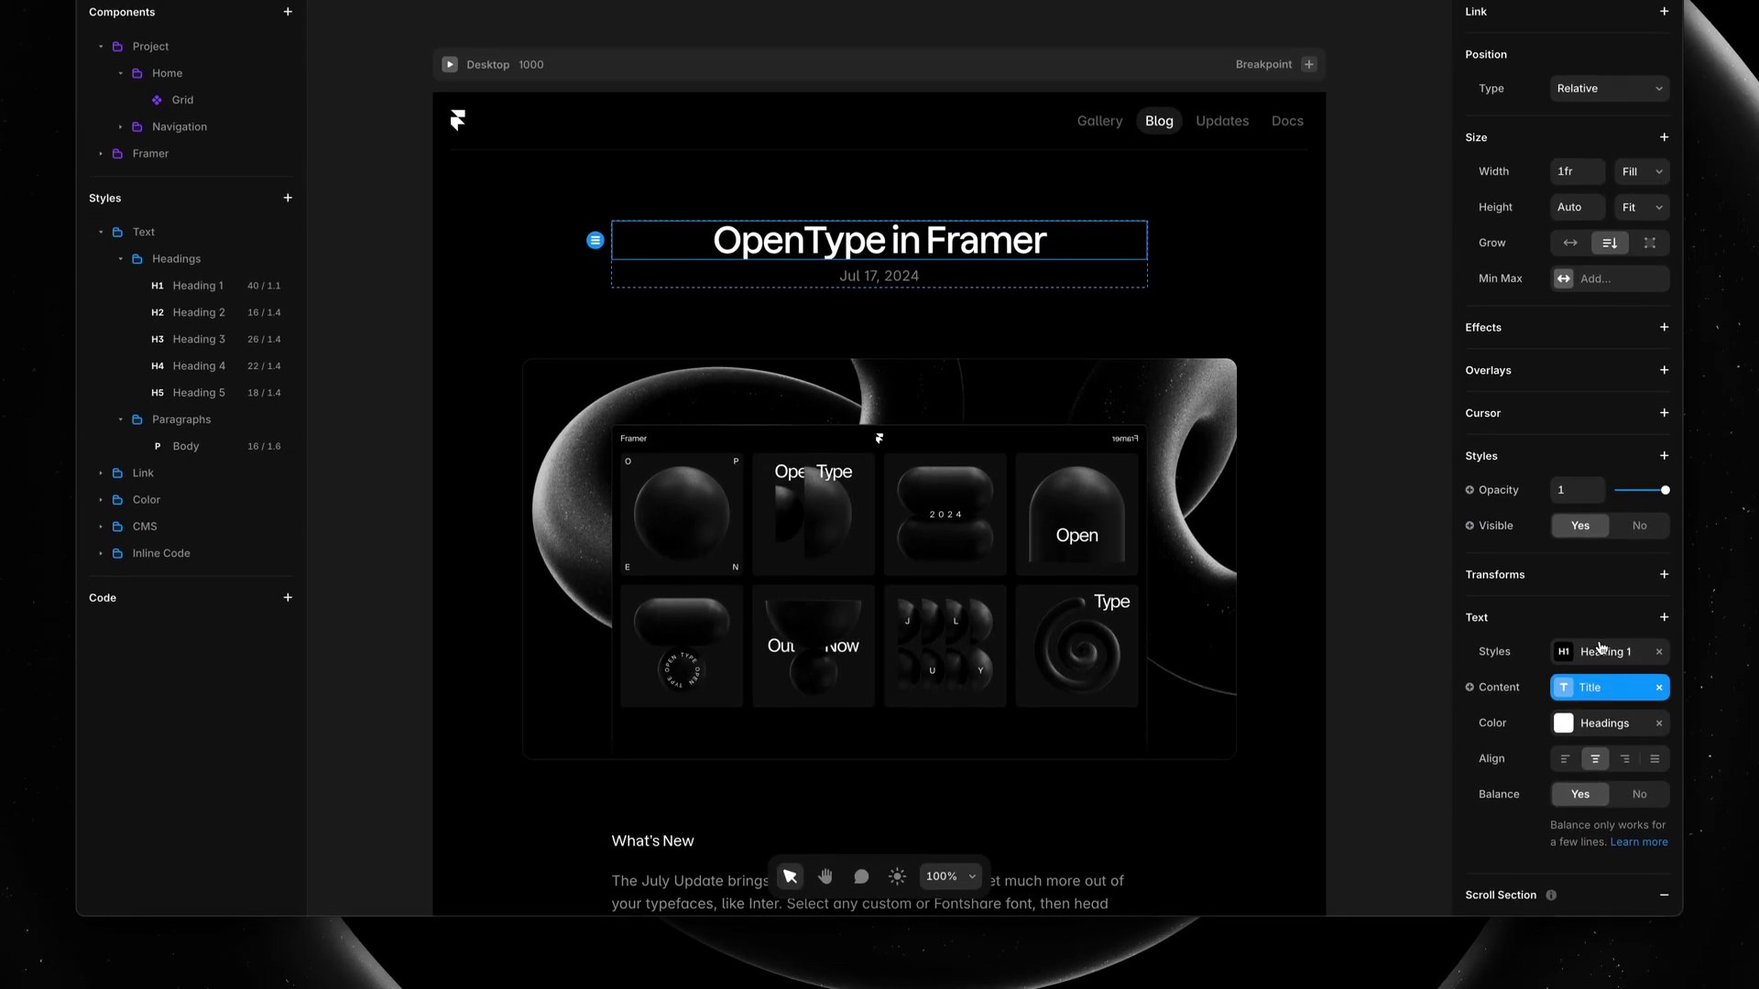
click(1601, 647)
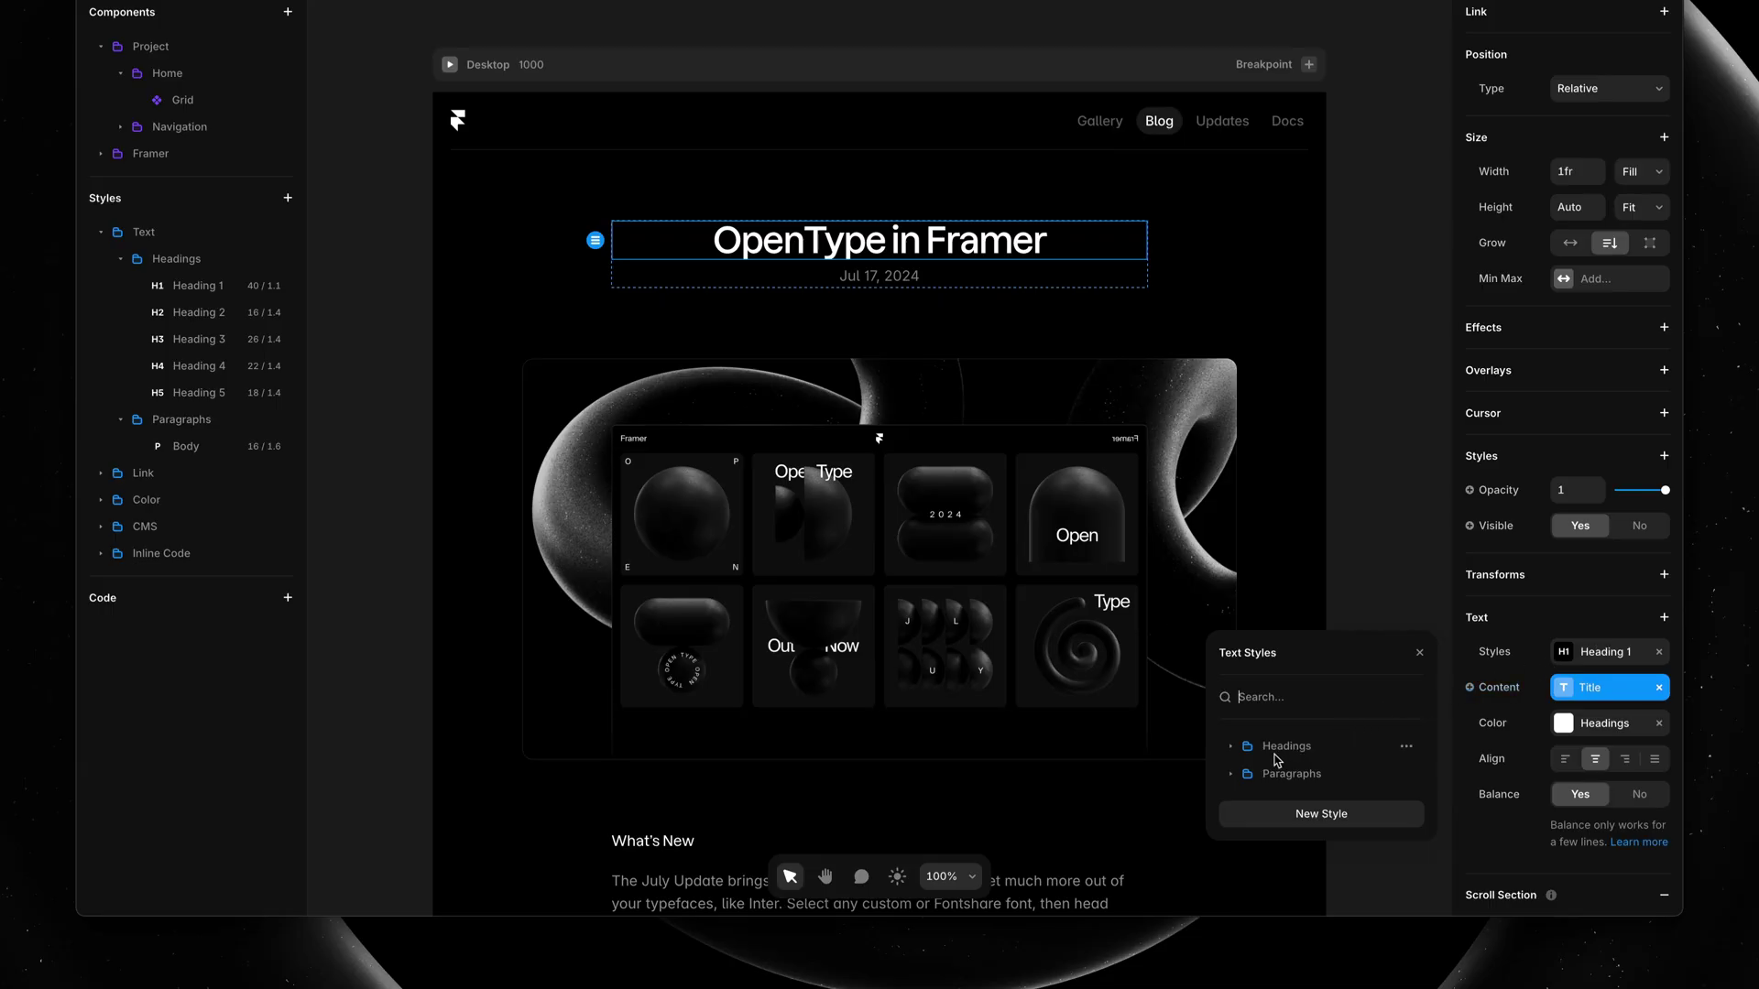
mouse_move(1292, 774)
click(1232, 775)
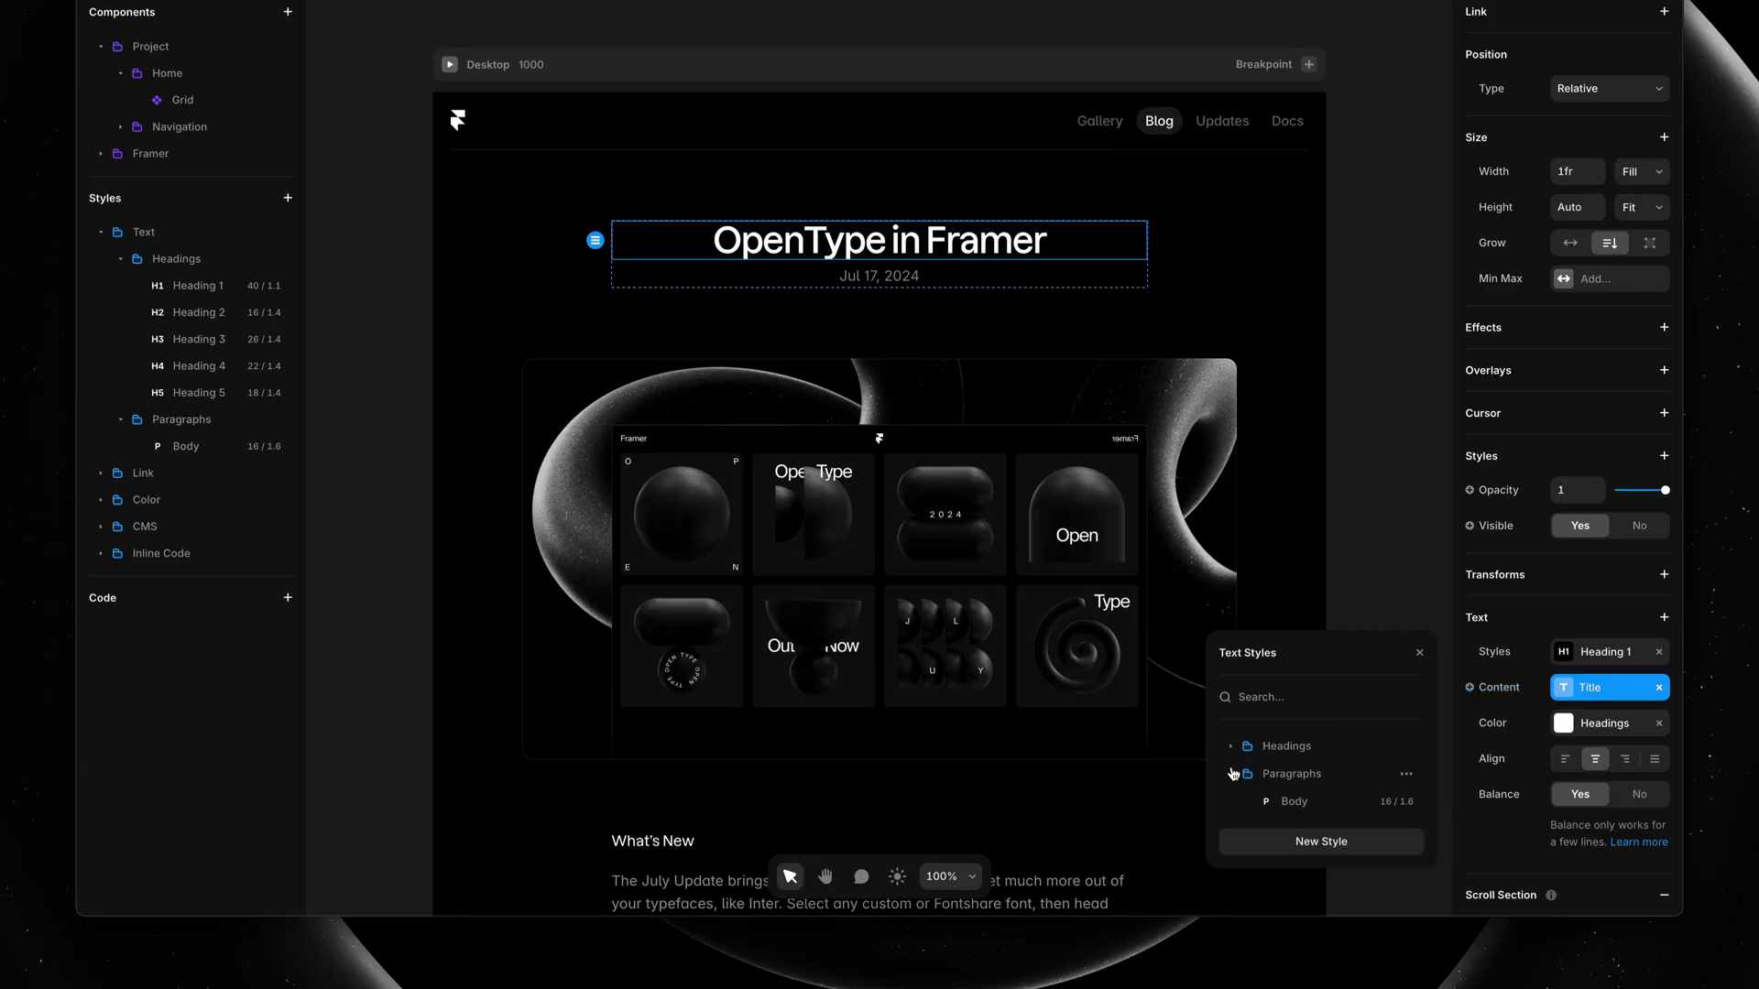
click(1232, 749)
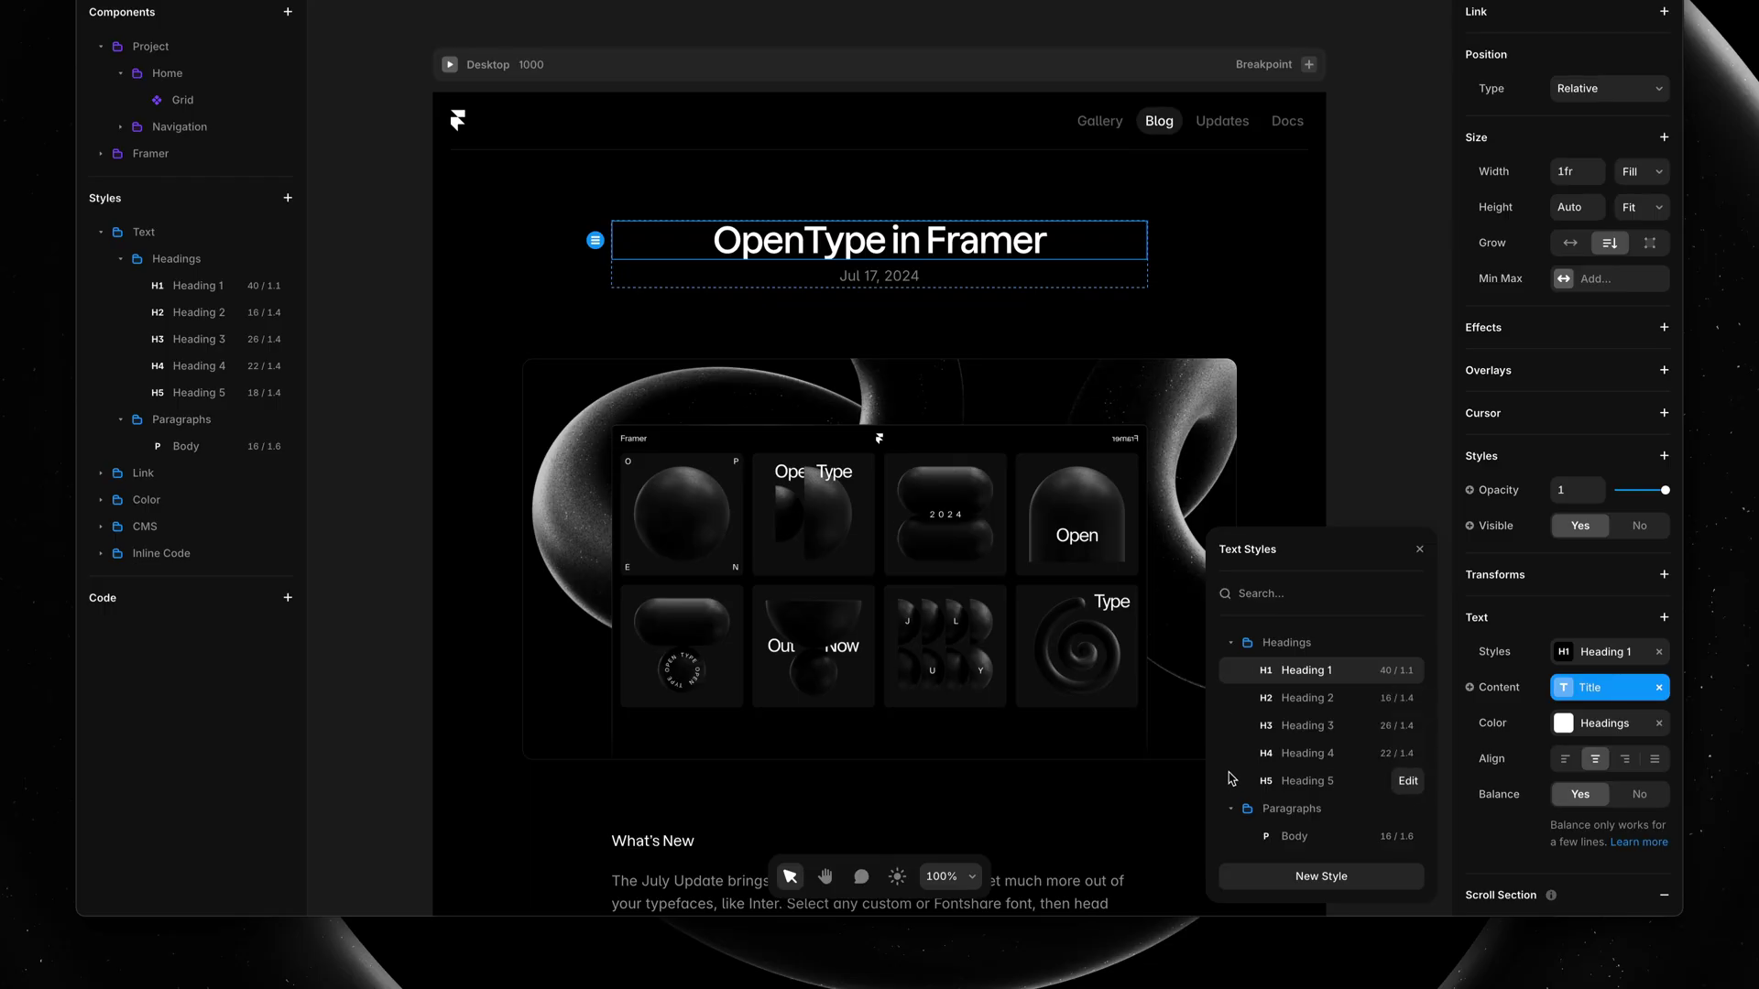
click(1231, 808)
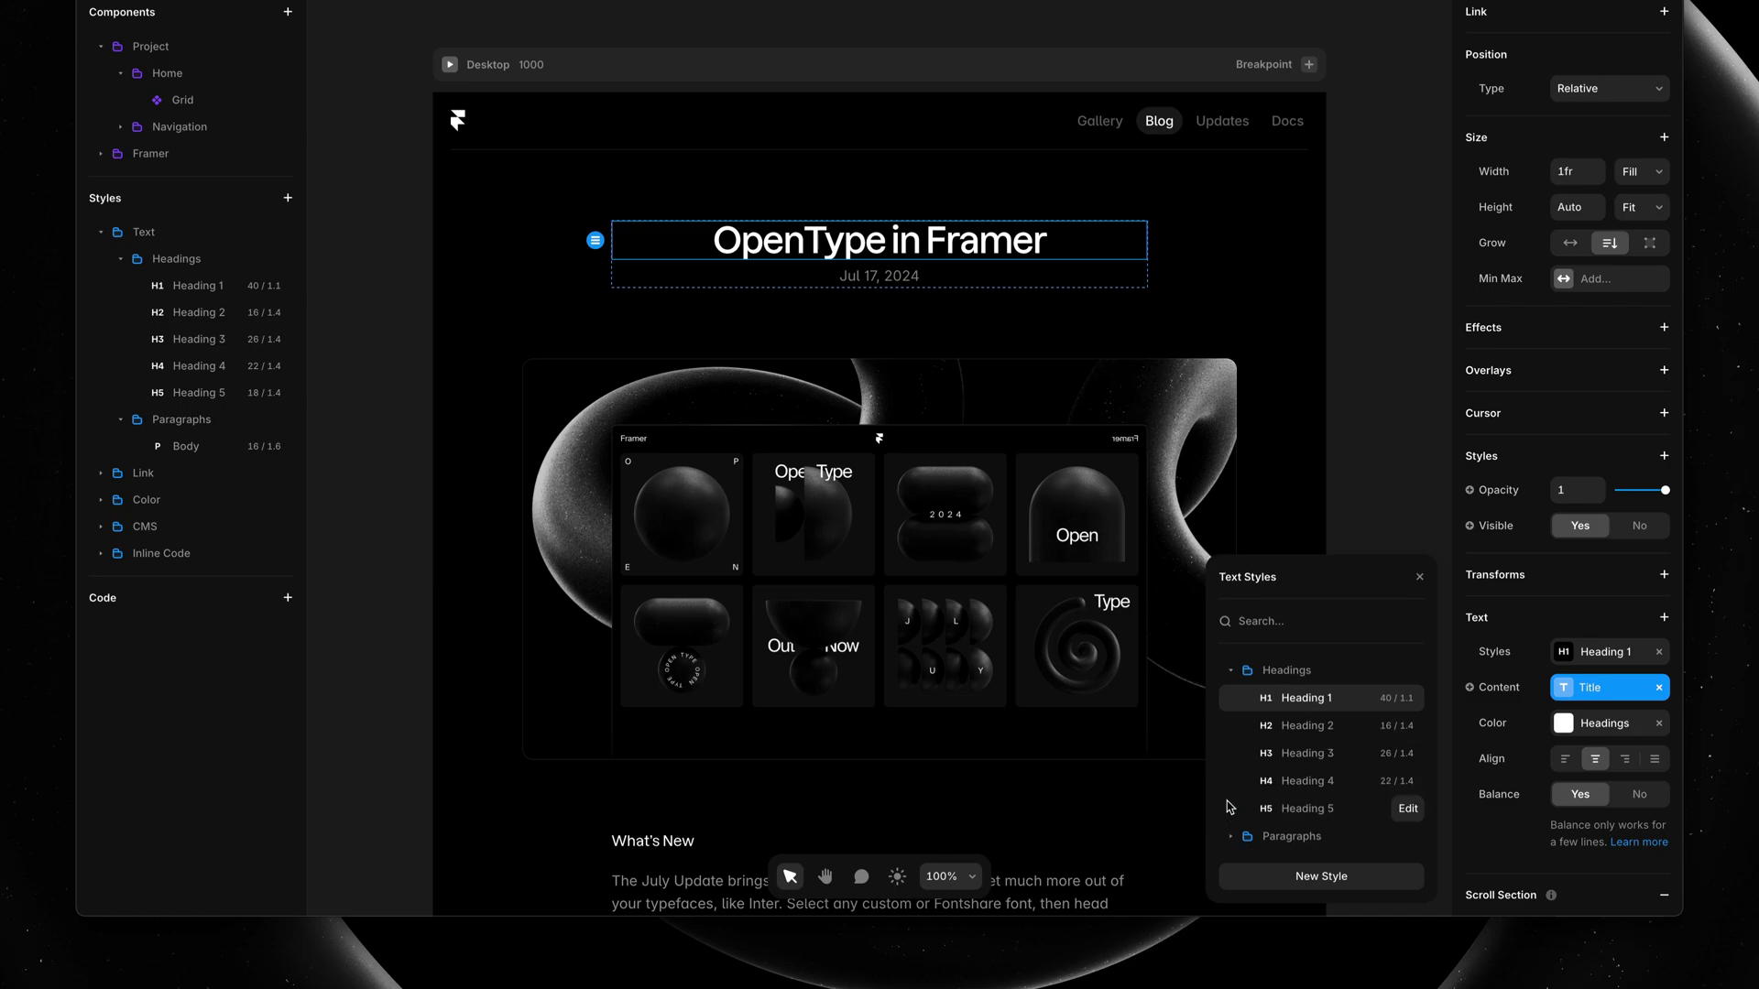
click(1232, 673)
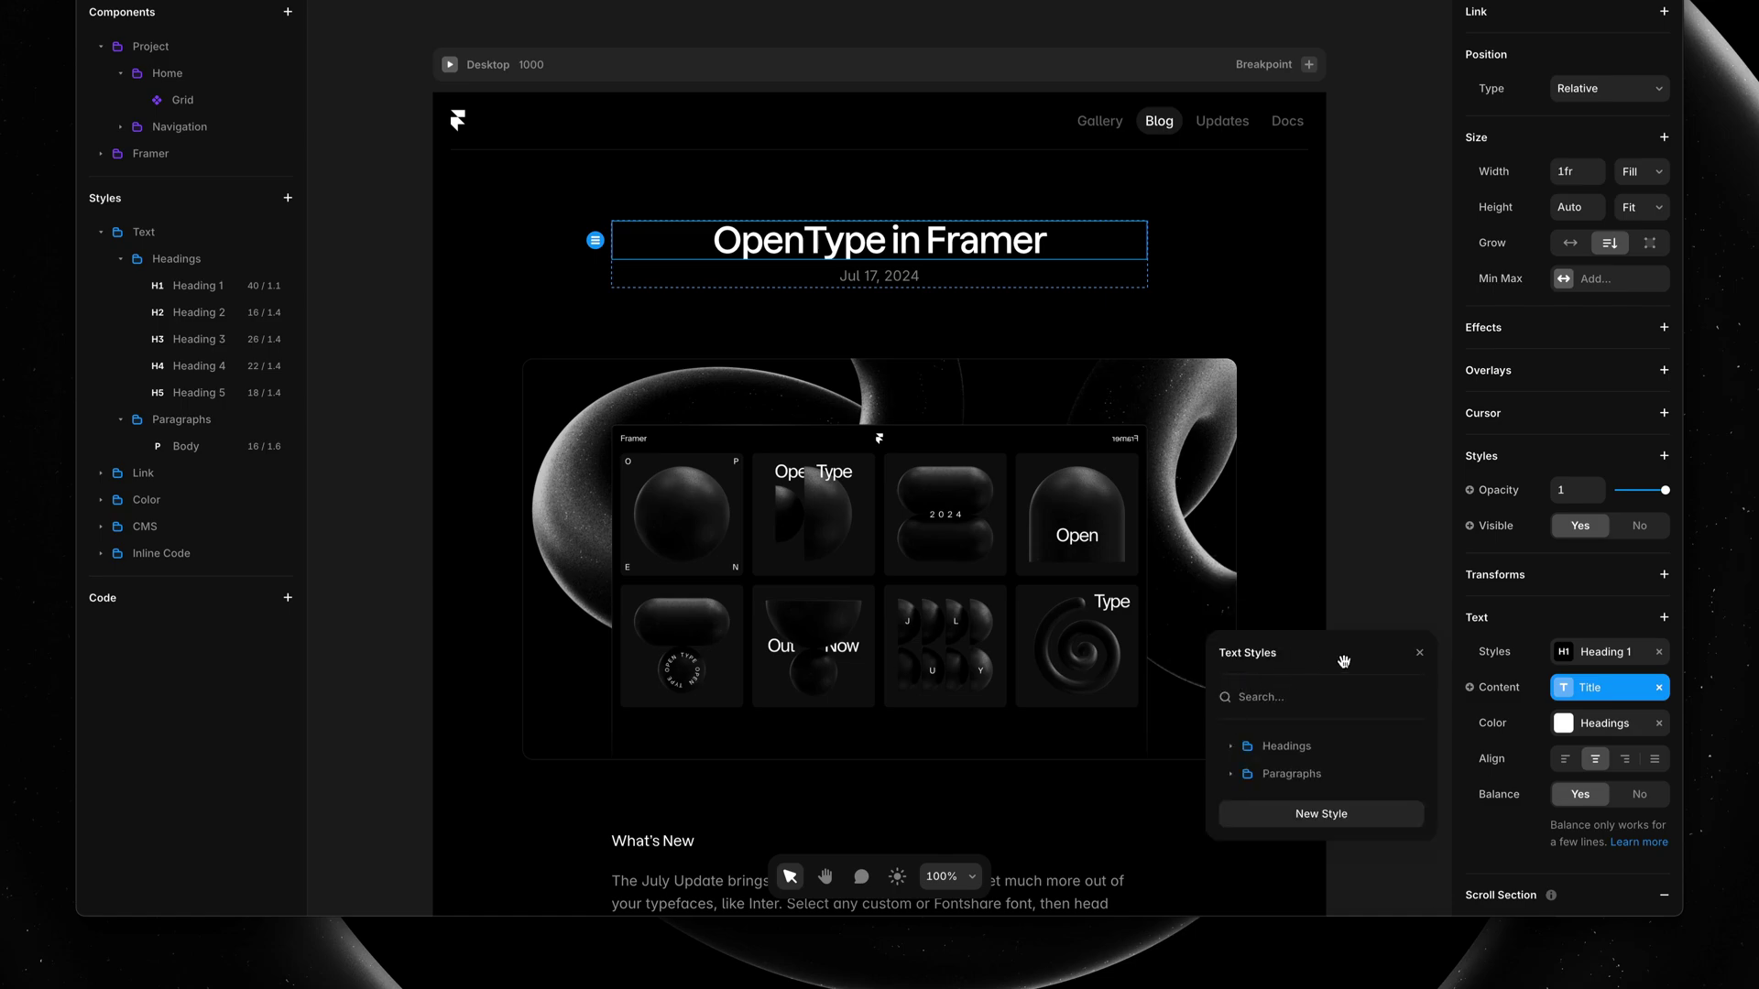